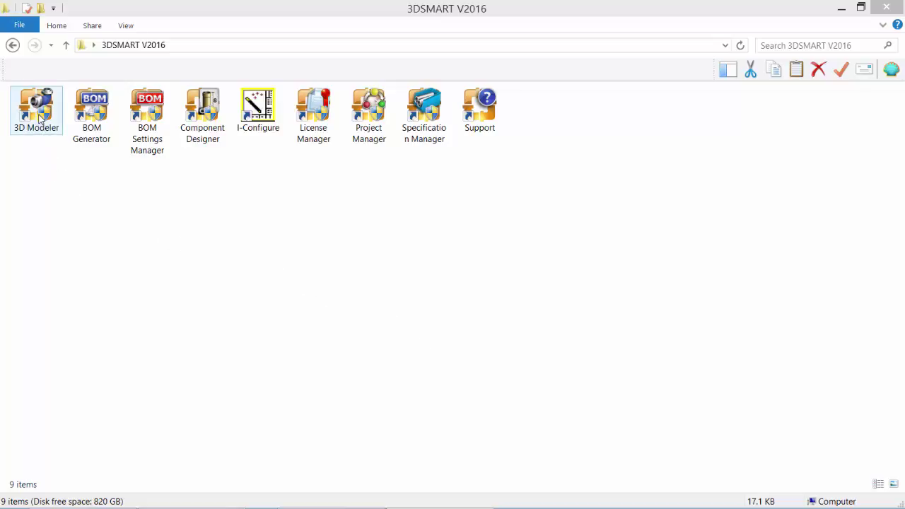
Launch the 3DSMART 3D Modeler from its shortcut in the 3DSMART V2016 folder.
double_click(39, 117)
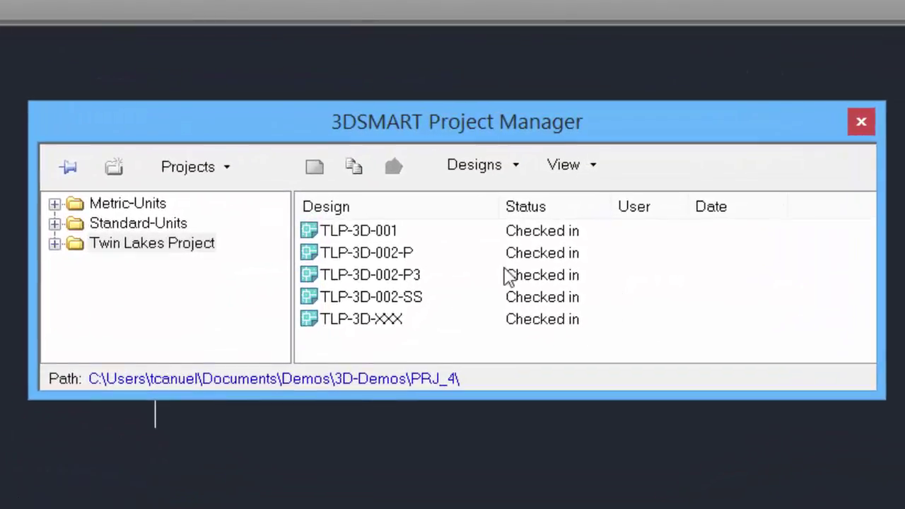
Browse the existing designs in the Twin Lakes, Standard-Units and Metric-Units projects.
left_click(409, 255)
left_click(410, 277)
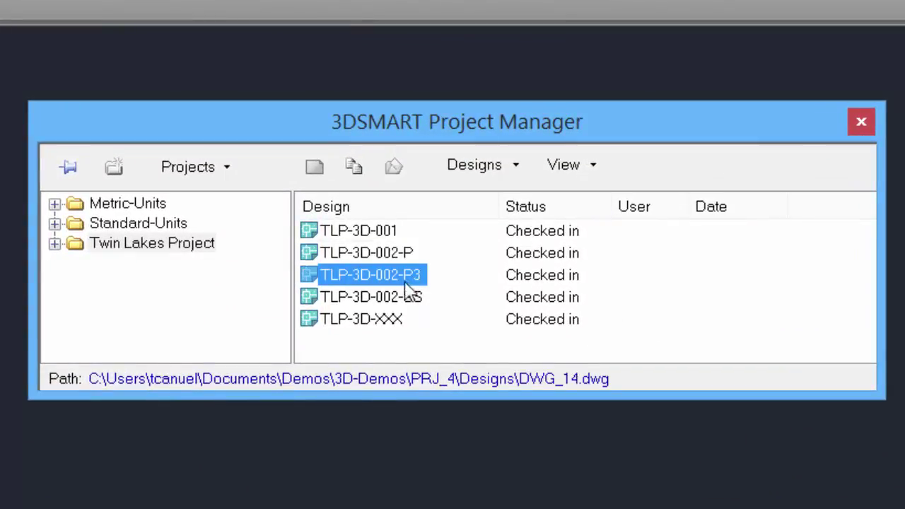
left_click(136, 224)
left_click(134, 205)
left_click(139, 256)
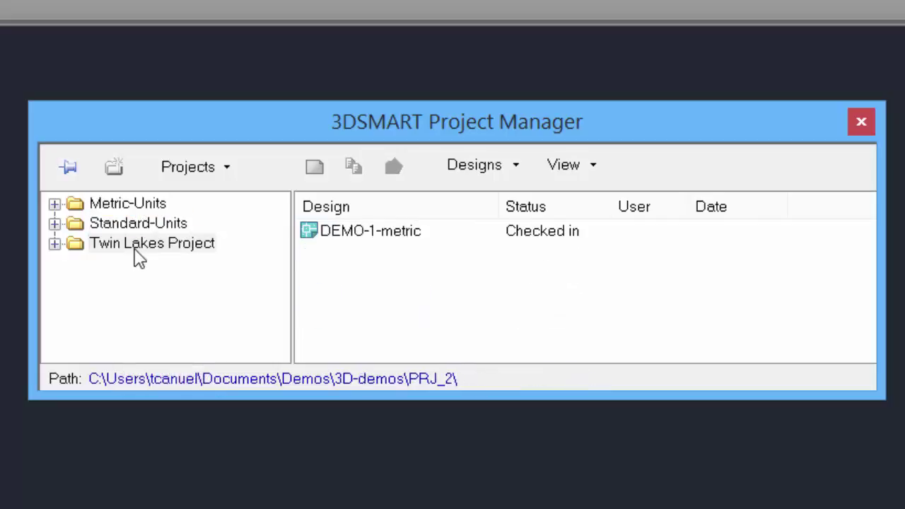
Create Twin Lakes design TLP-3D-002-P4 with specs A, B and C, and open it.
left_click(485, 169)
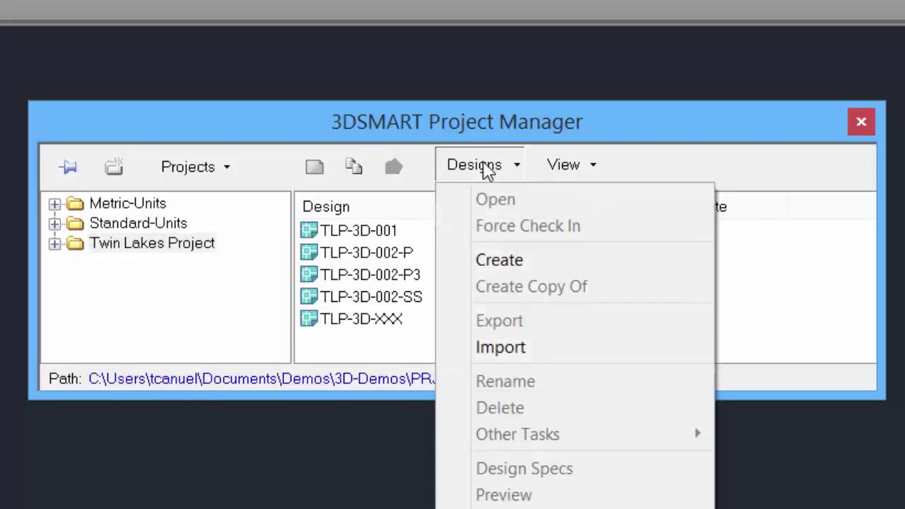
left_click(499, 261)
type("TLP-3D-002-P4")
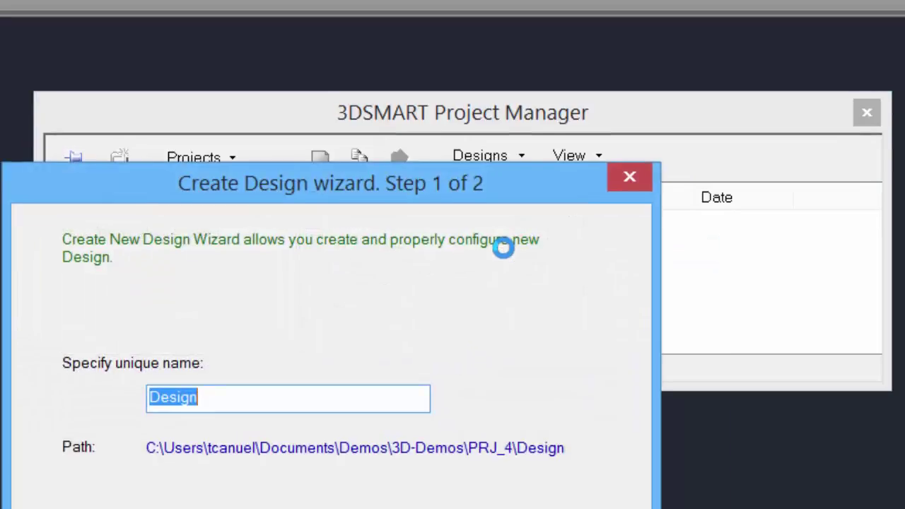
key("Return")
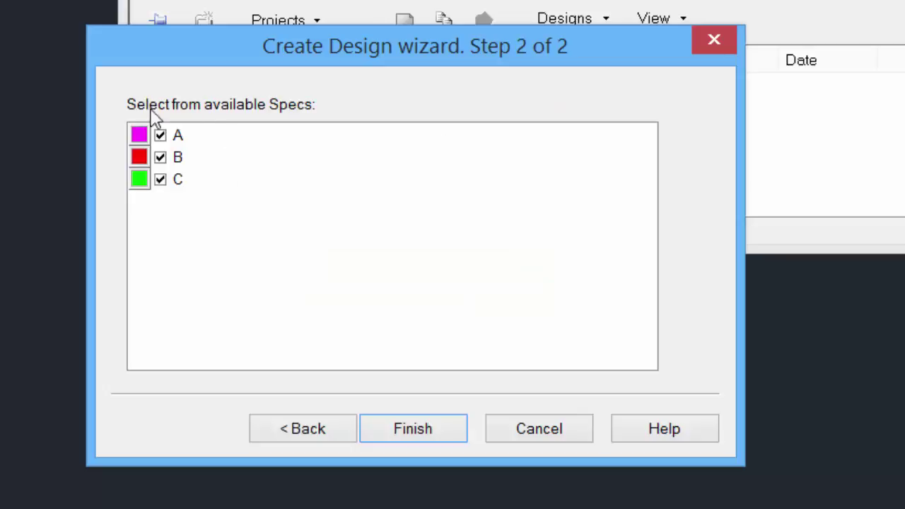
left_click(408, 433)
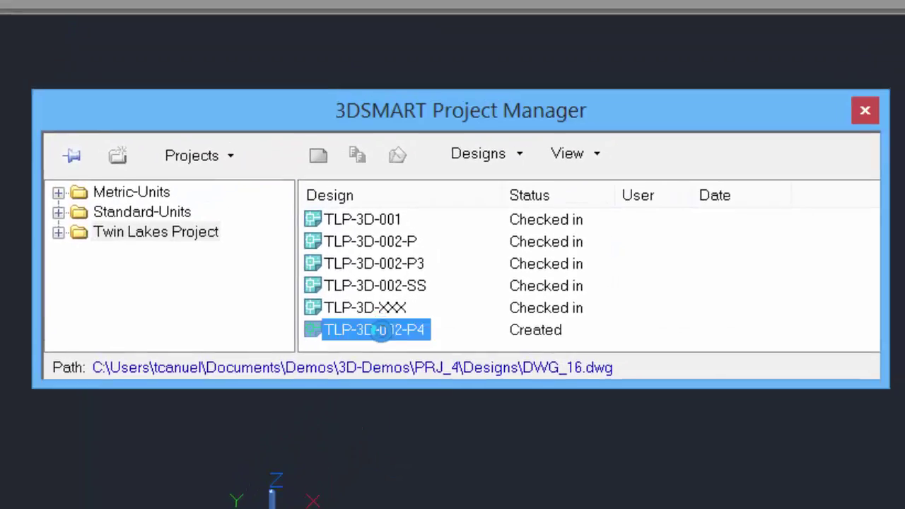
double_click(380, 330)
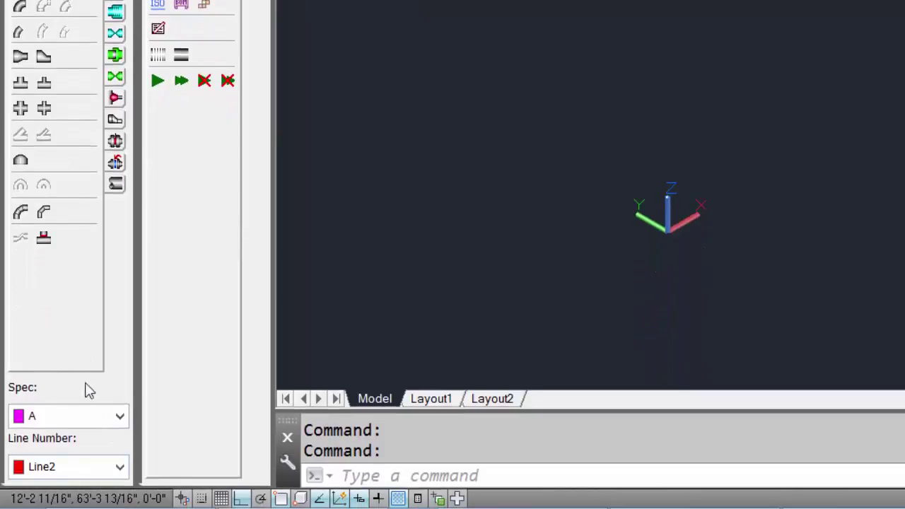
Set the spec to Non Spec, leaving the catalogue on ANSI Piping for now.
left_click(90, 421)
left_click(81, 437)
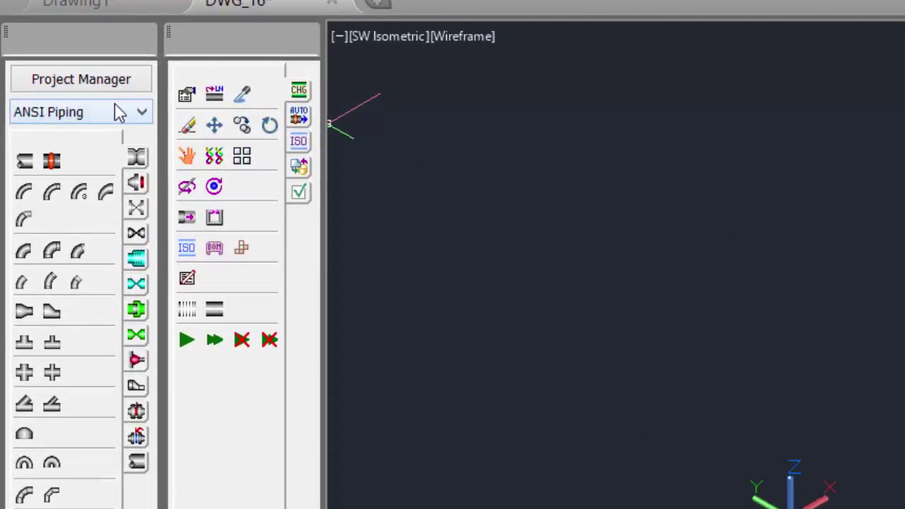
left_click(115, 115)
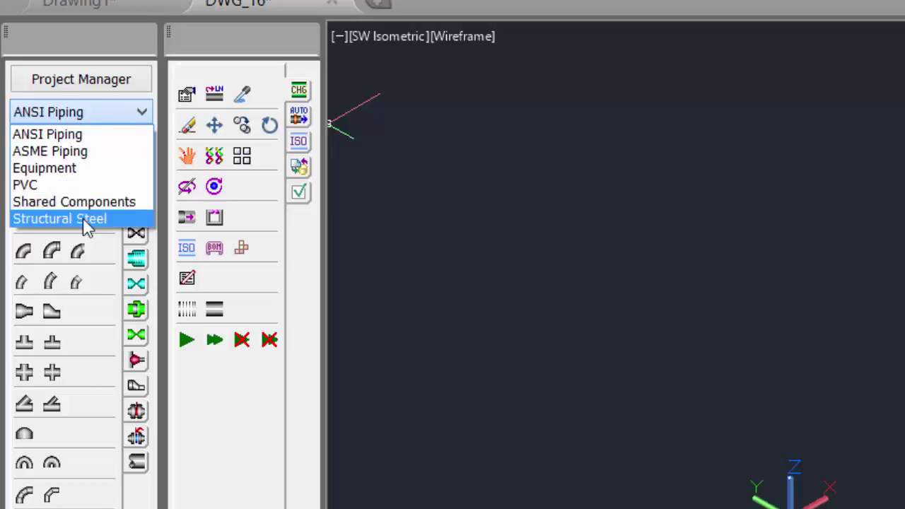
left_click(504, 344)
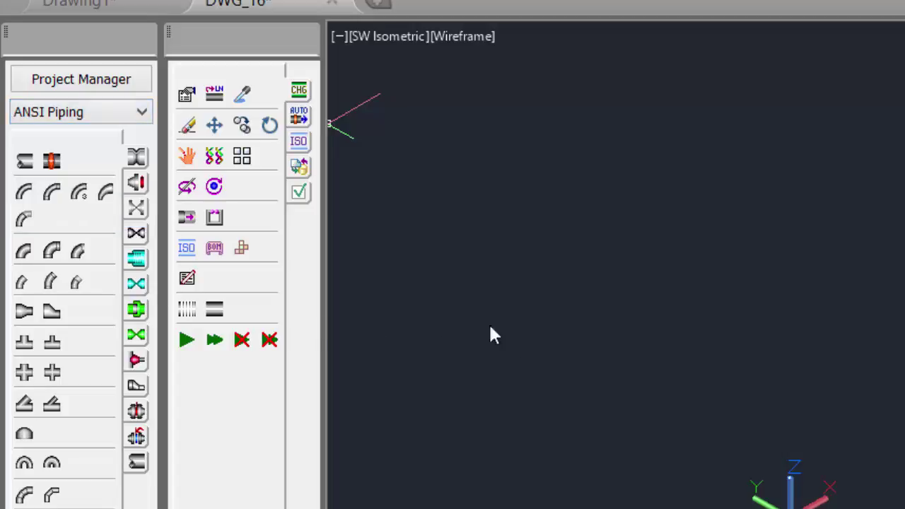
Look through the palette tool groups, then switch the component catalogue to Equipment.
left_click(299, 121)
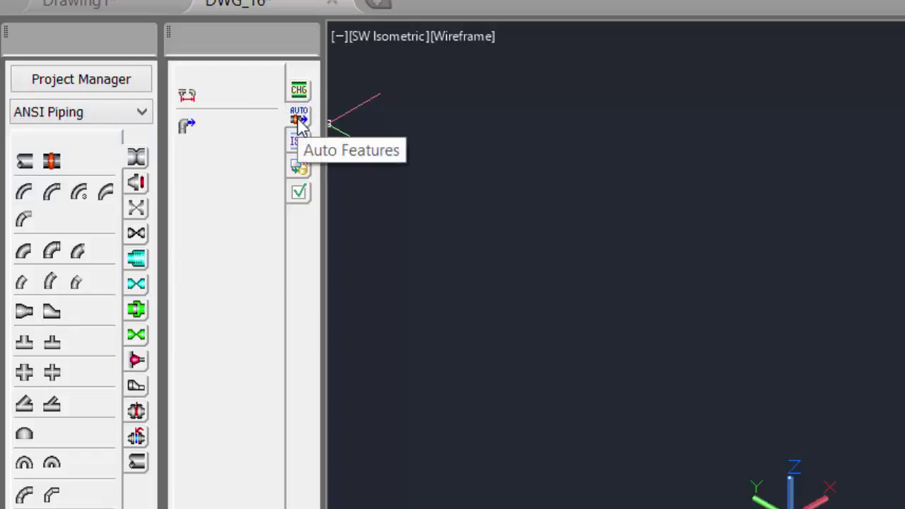
left_click(298, 144)
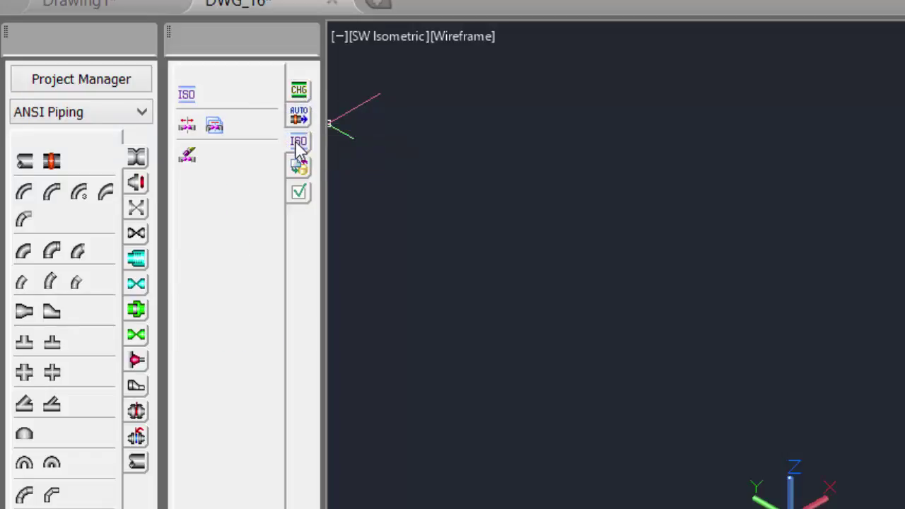
left_click(297, 174)
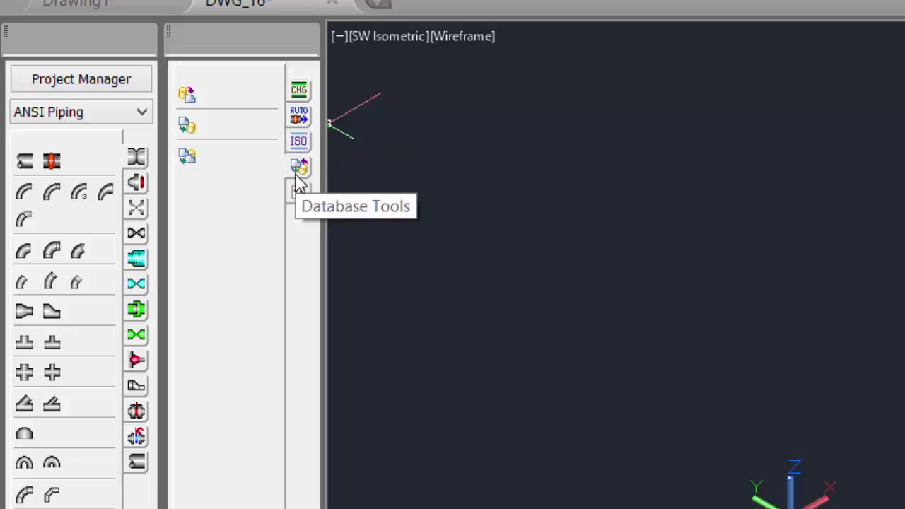
left_click(297, 194)
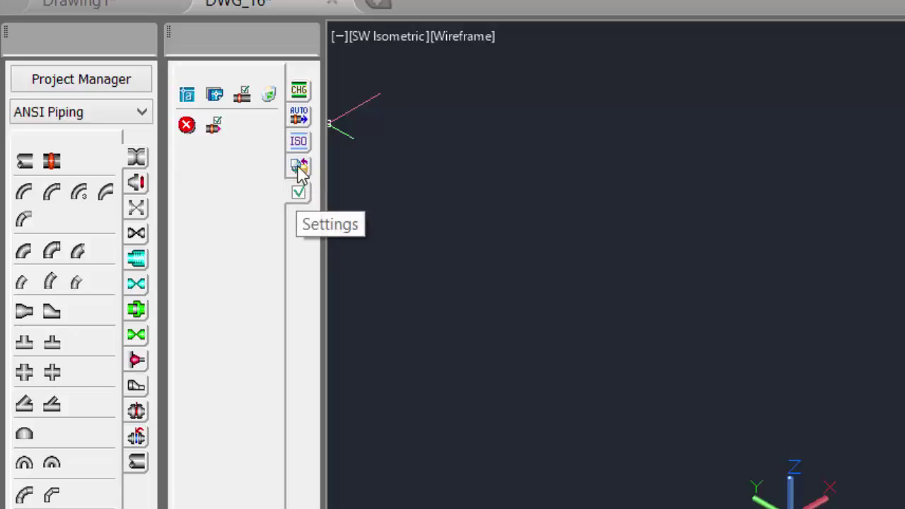
left_click(299, 93)
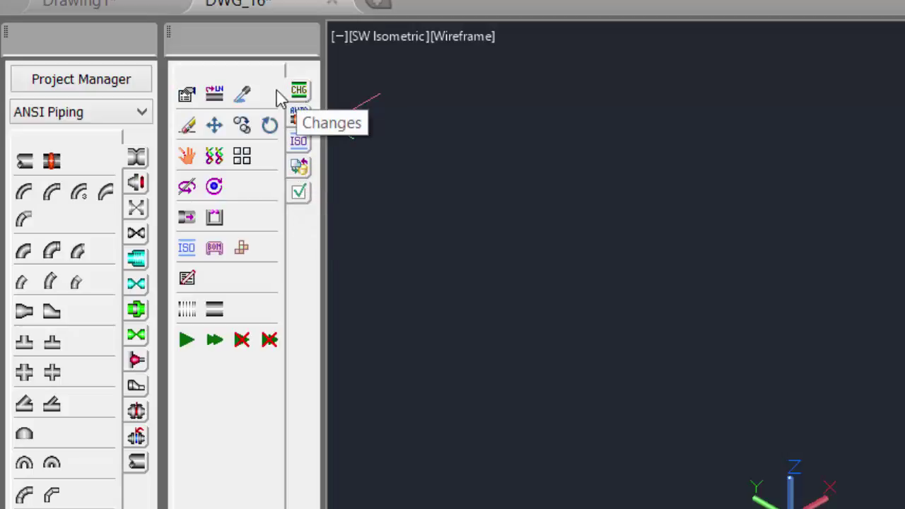
left_click(94, 119)
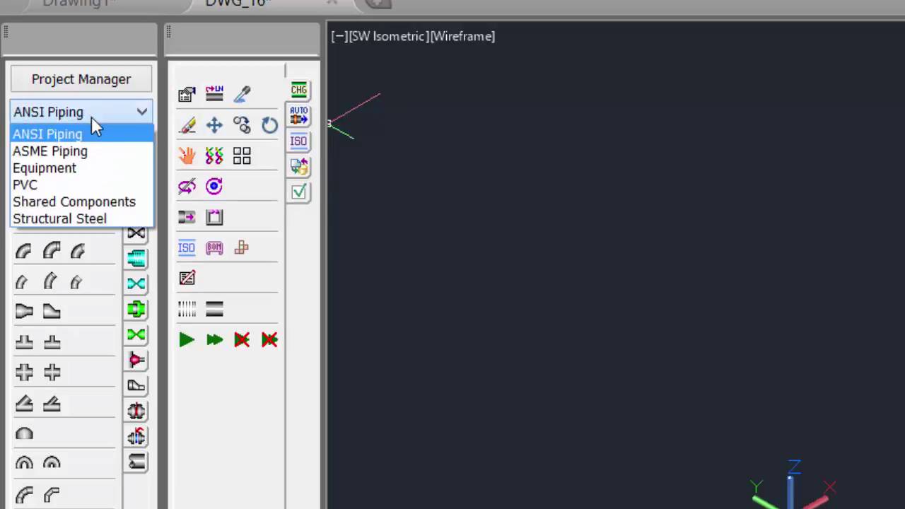
left_click(90, 169)
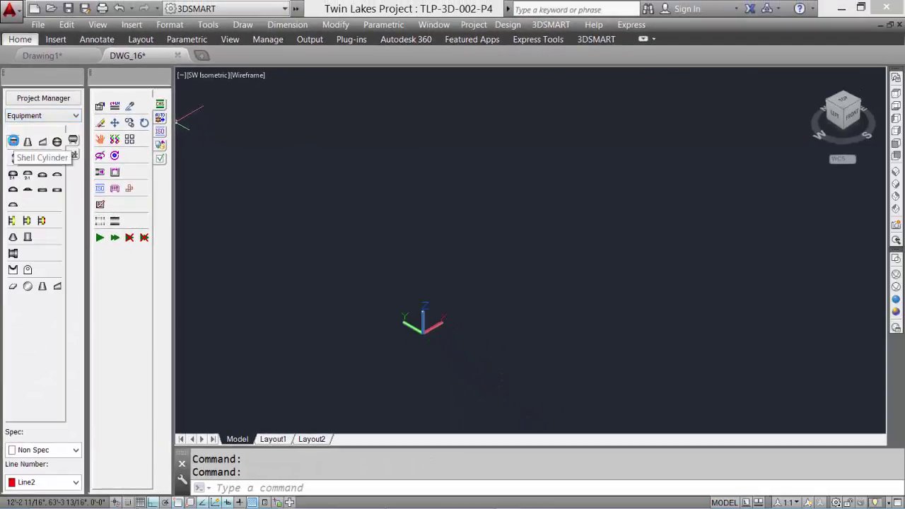
Place a 12' vertical shell cylinder at 0,0,0 with 36 OD and 34 ID, shown realistic.
left_click(12, 142)
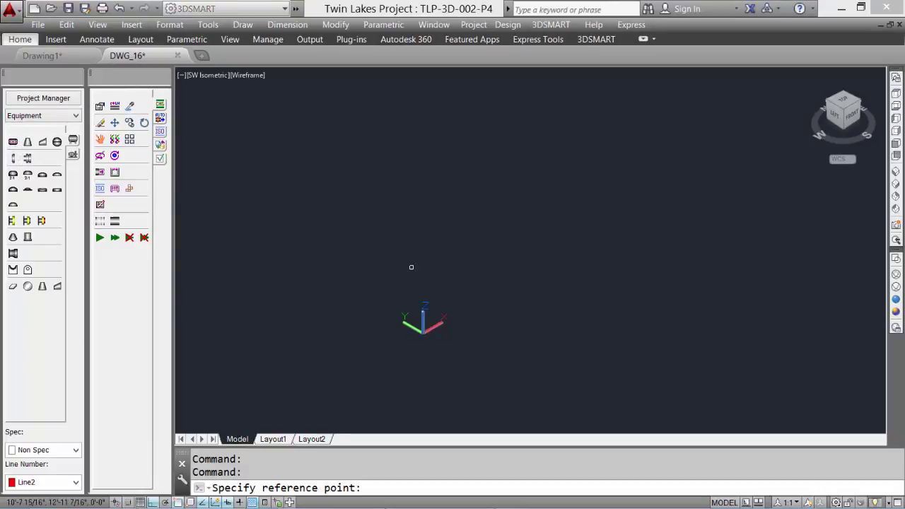
type("0,0,0")
key("Return")
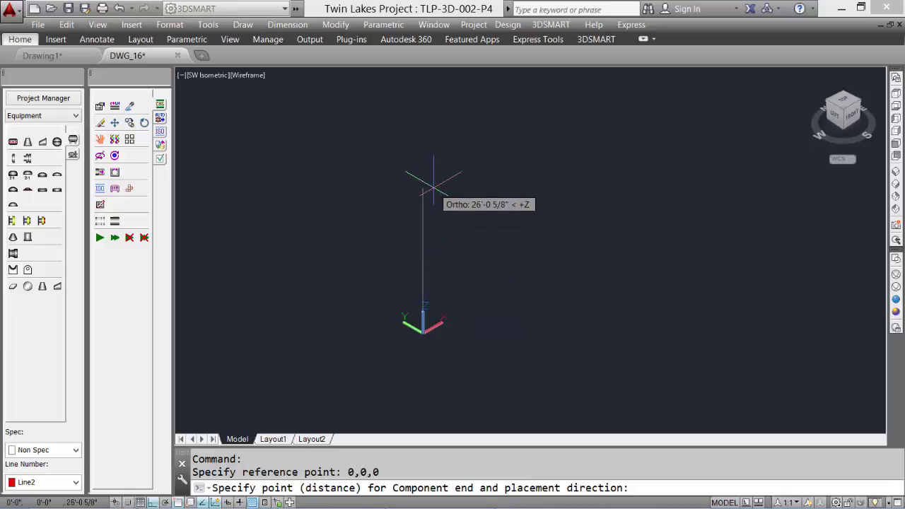
type("12'")
key("Return")
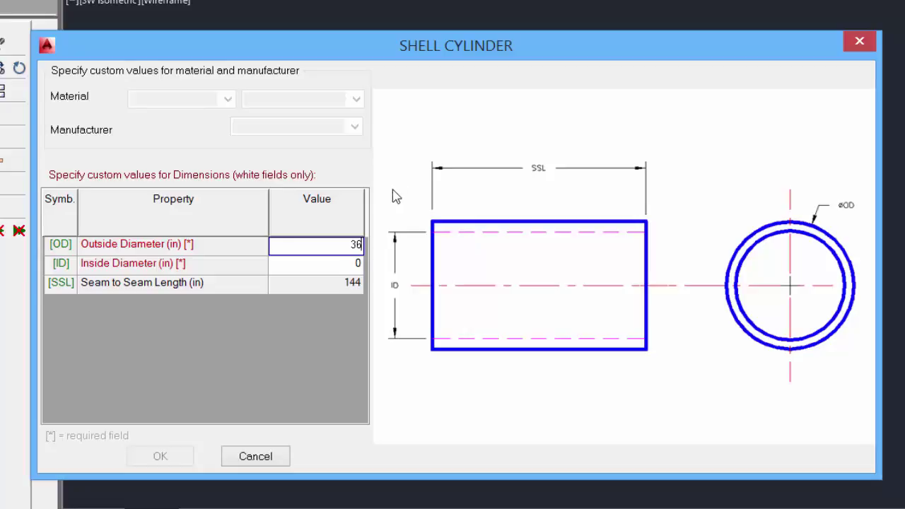
left_click(345, 267)
type("34")
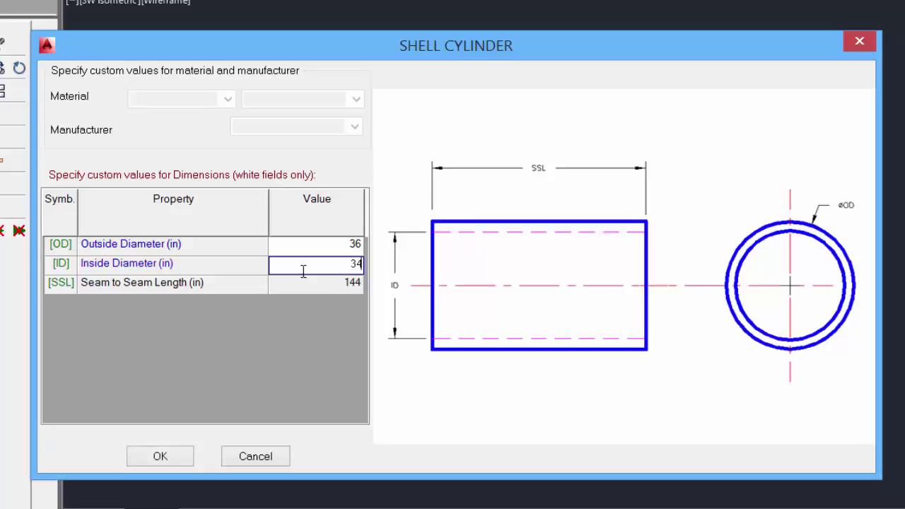
left_click(161, 457)
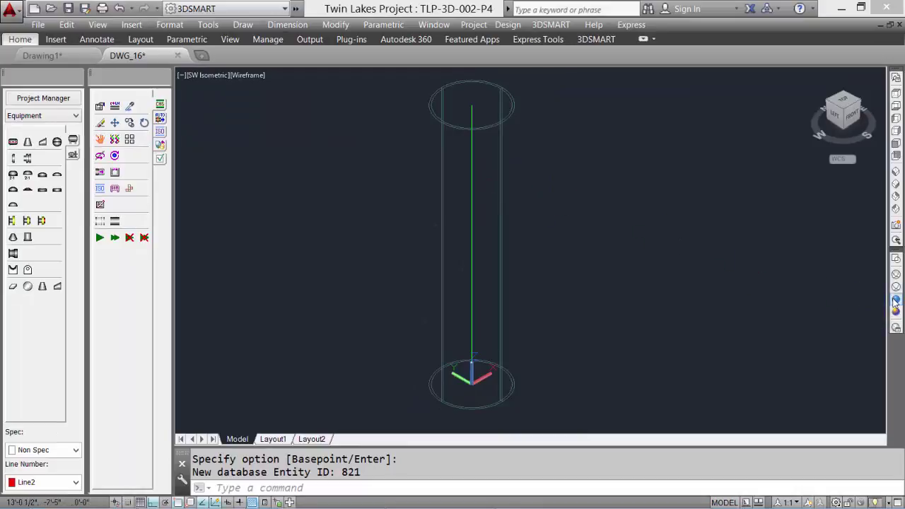
left_click(897, 302)
In wireframe, cap the top of the shell with a semi-elliptical head.
left_click(897, 302)
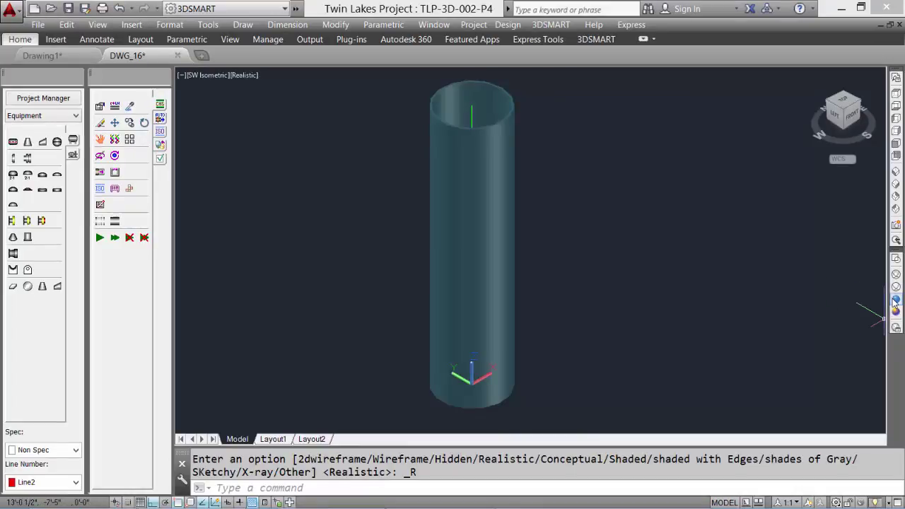
left_click(896, 261)
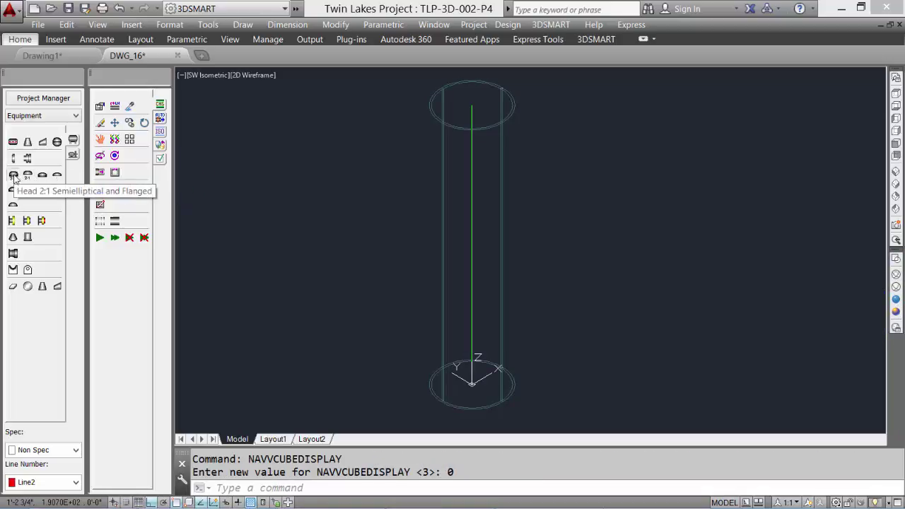
left_click(13, 175)
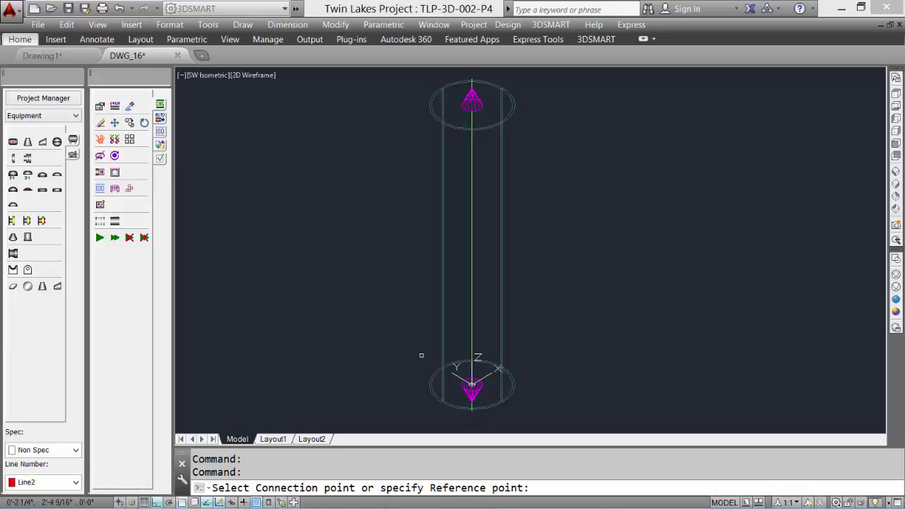
left_click(478, 89)
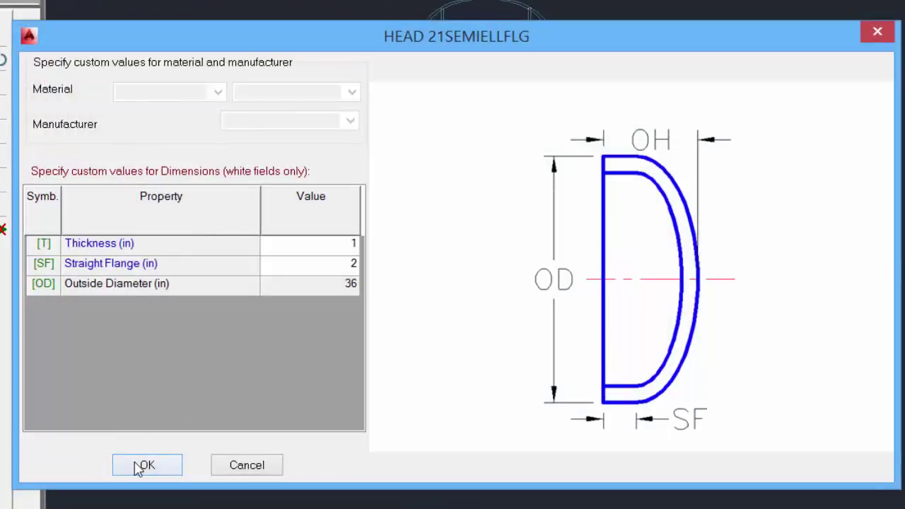
left_click(142, 467)
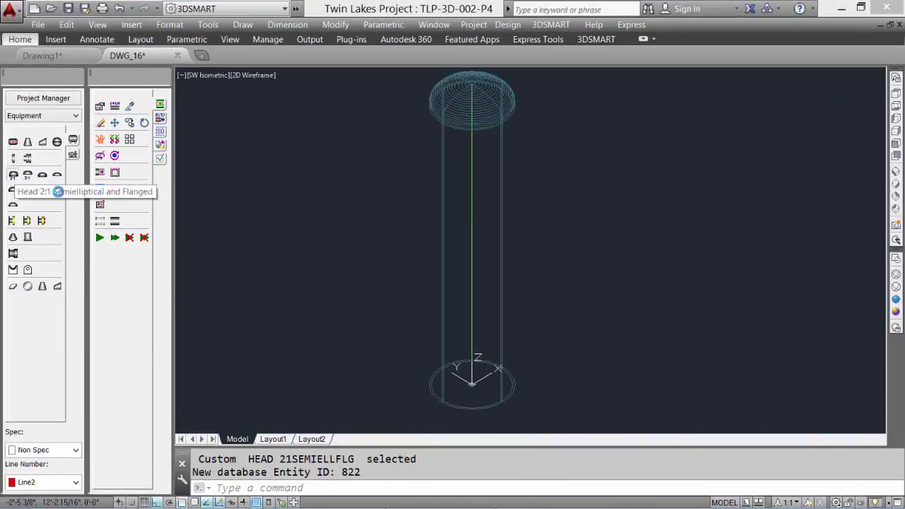
Cap the bottom of the shell with a second semi-elliptical head.
left_click(13, 188)
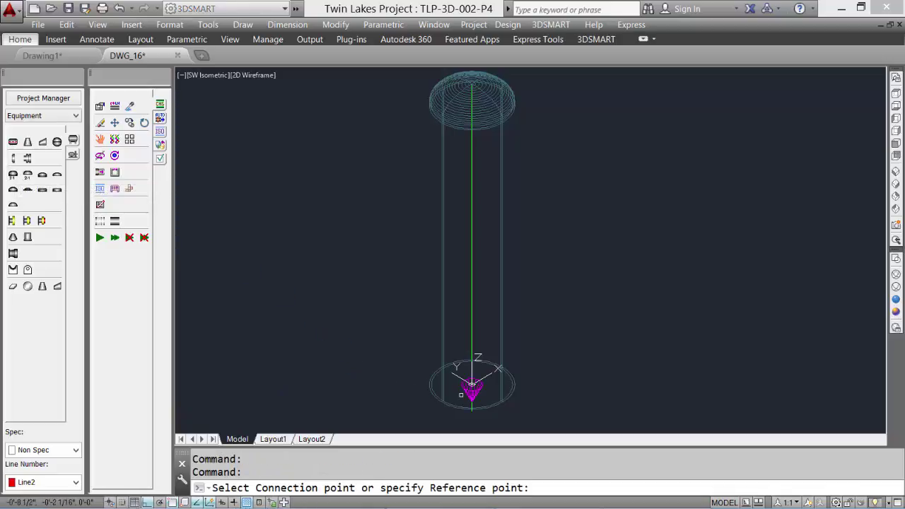
left_click(467, 394)
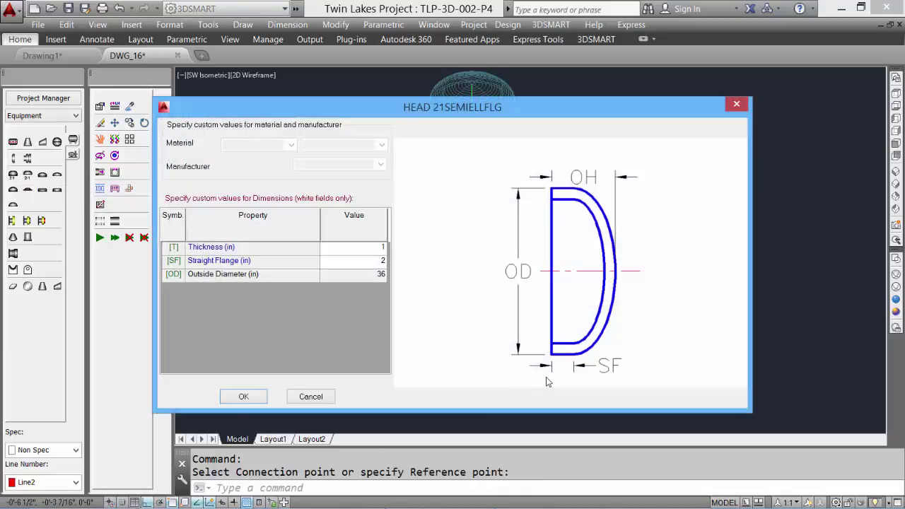
left_click(243, 399)
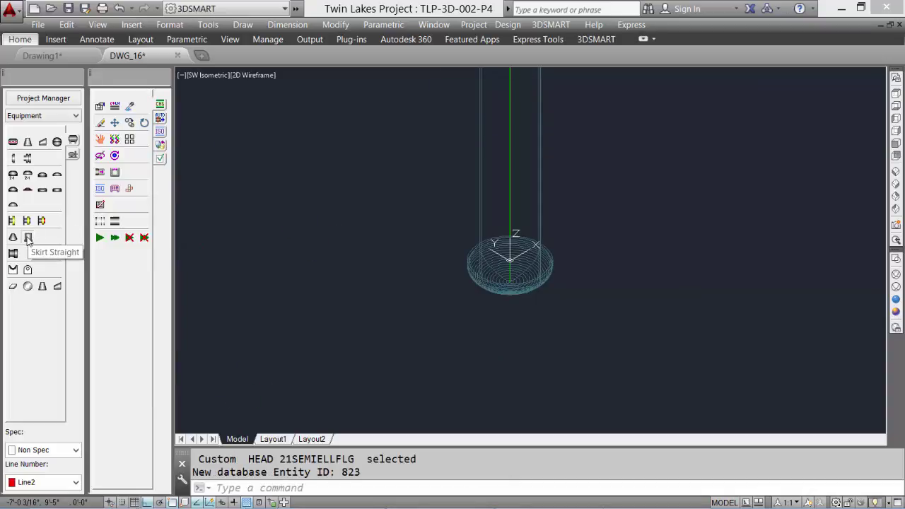
left_click(28, 240)
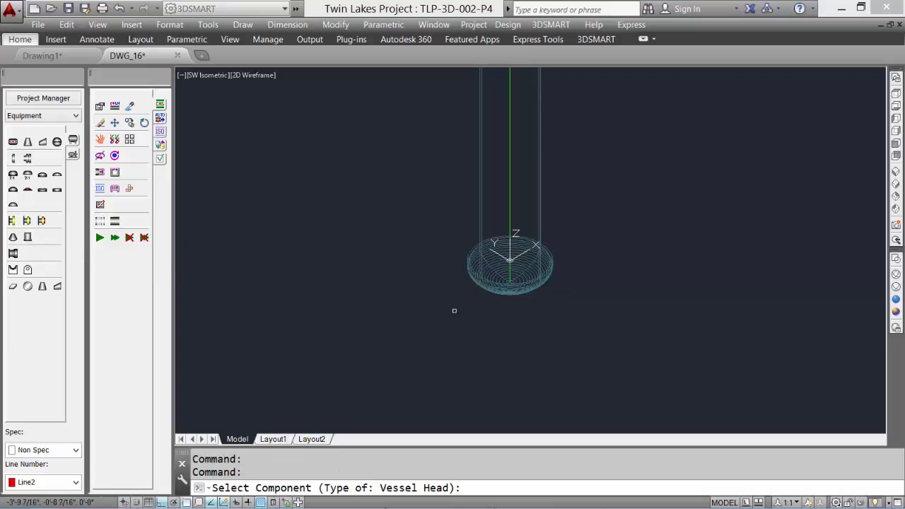
Attach a straight skirt to the bottom head: 30 in seam-to-bottom height, 44 in base diameter, shown realistic.
left_click(495, 293)
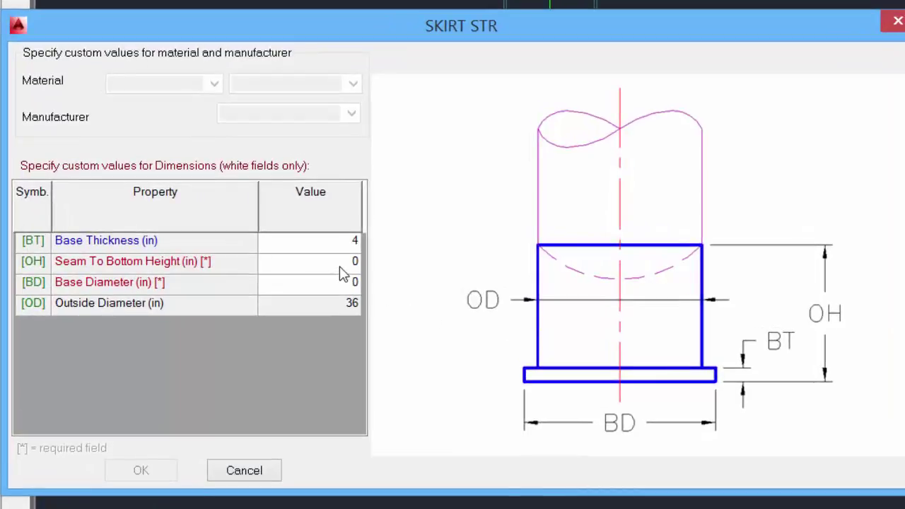
left_click(343, 268)
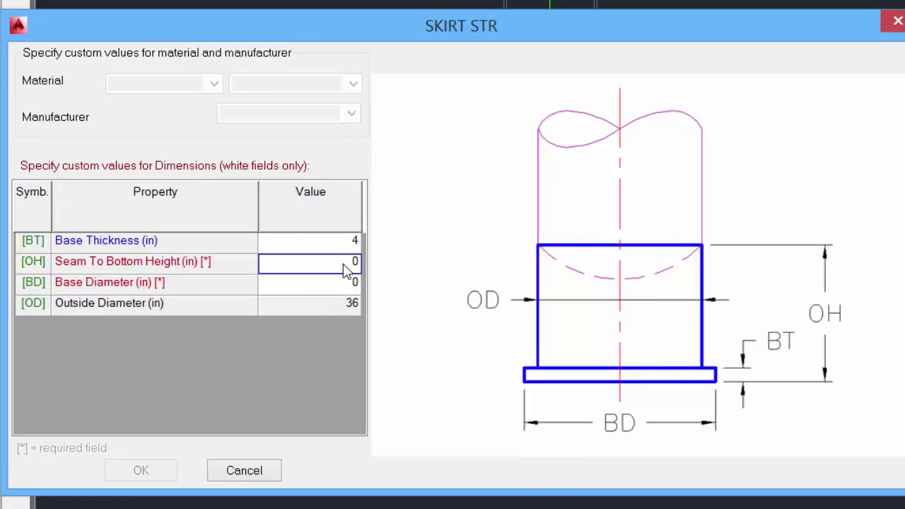
left_click(338, 287)
type("44")
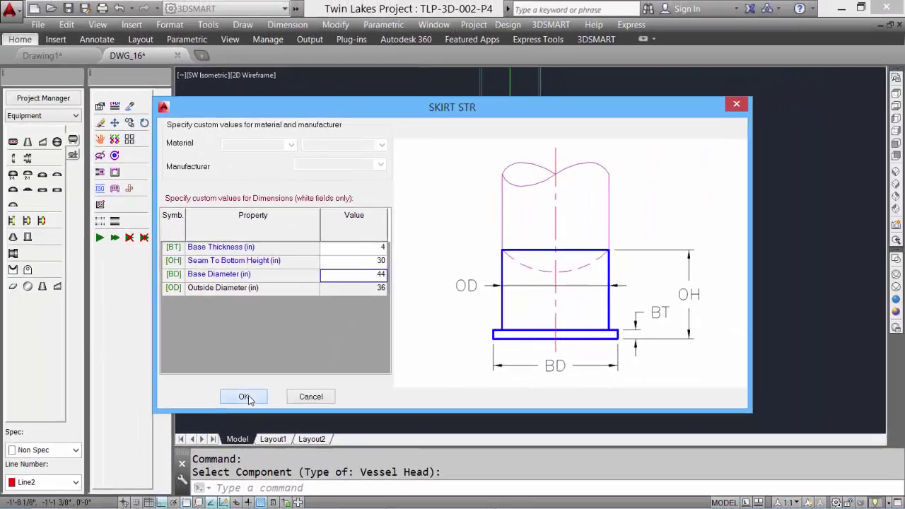
left_click(244, 397)
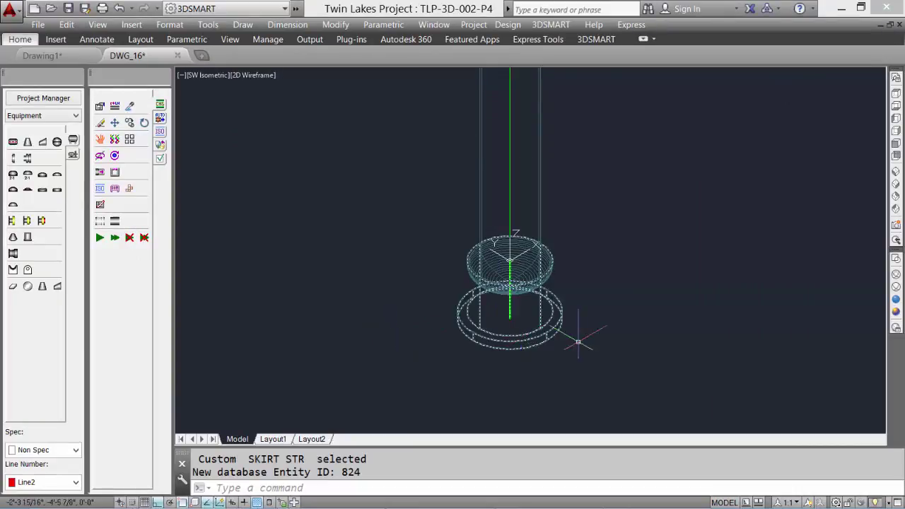
left_click(896, 300)
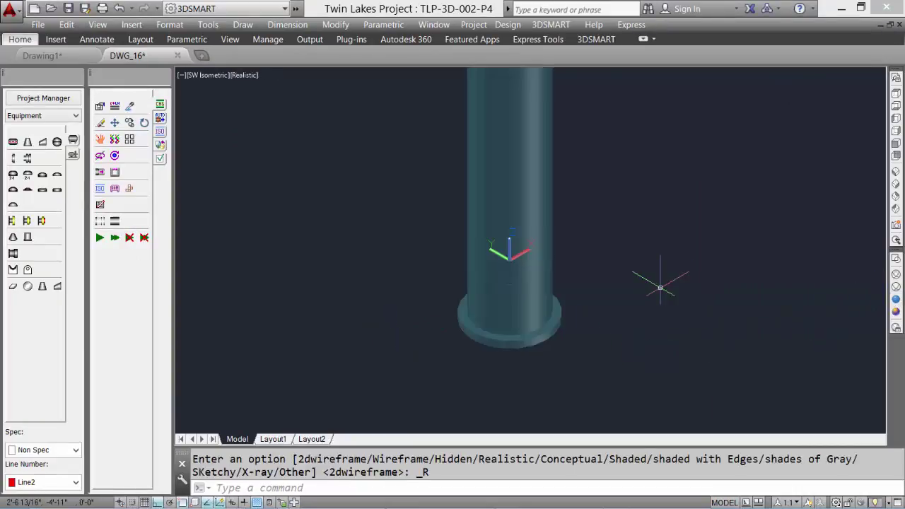
View the shaded vessel from Top, Front and SE Isometric, then return to 2D Wireframe.
left_click(897, 95)
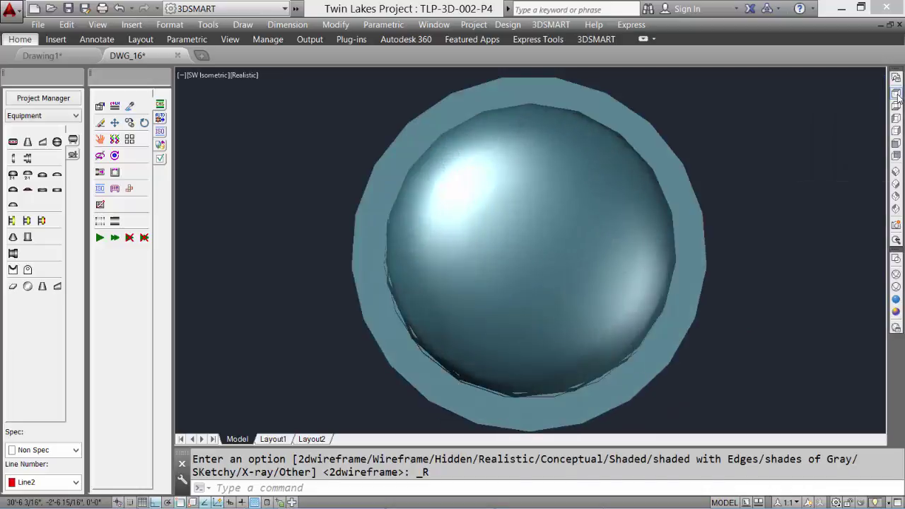
left_click(896, 145)
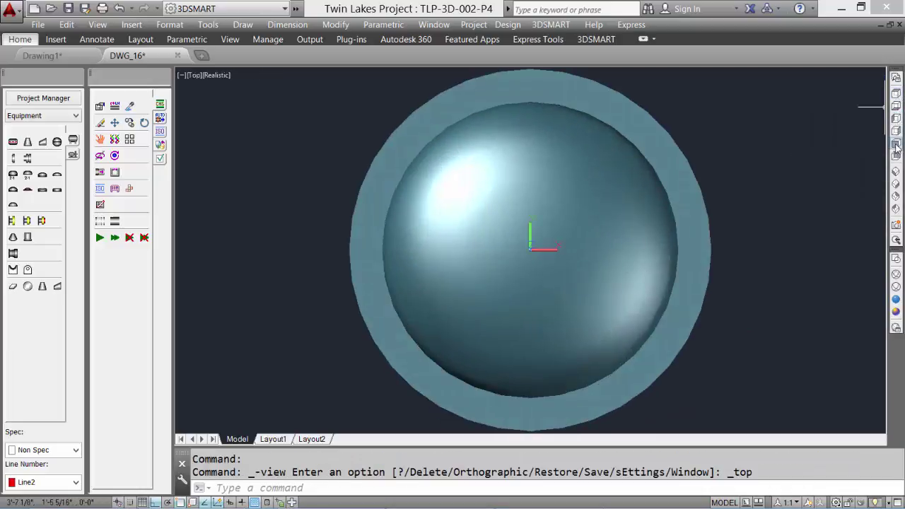
left_click(896, 185)
left_click(896, 187)
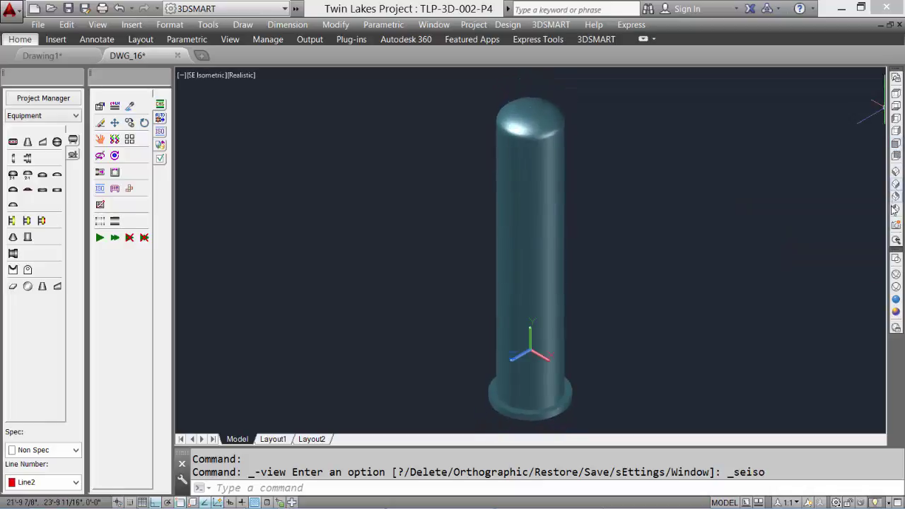
left_click(896, 261)
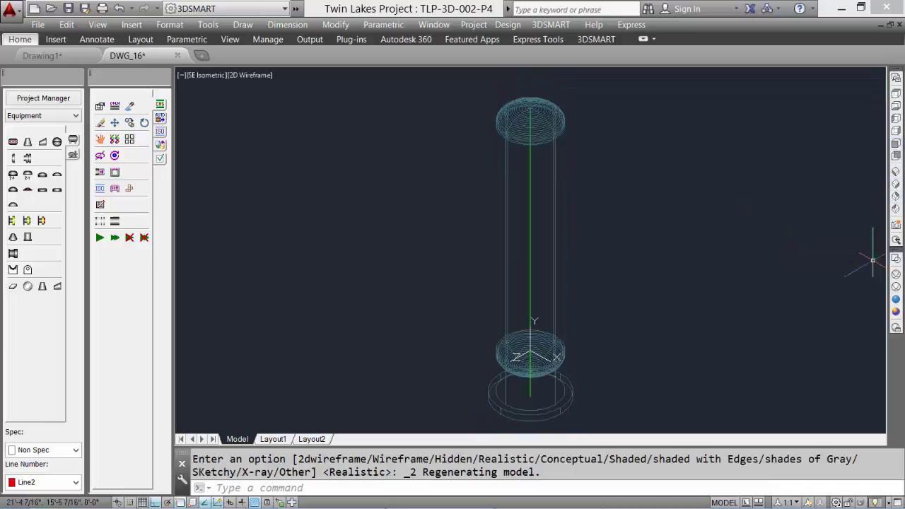
Start a raised-face nozzle on the shell, positioned 8' from the bottom head.
left_click(27, 221)
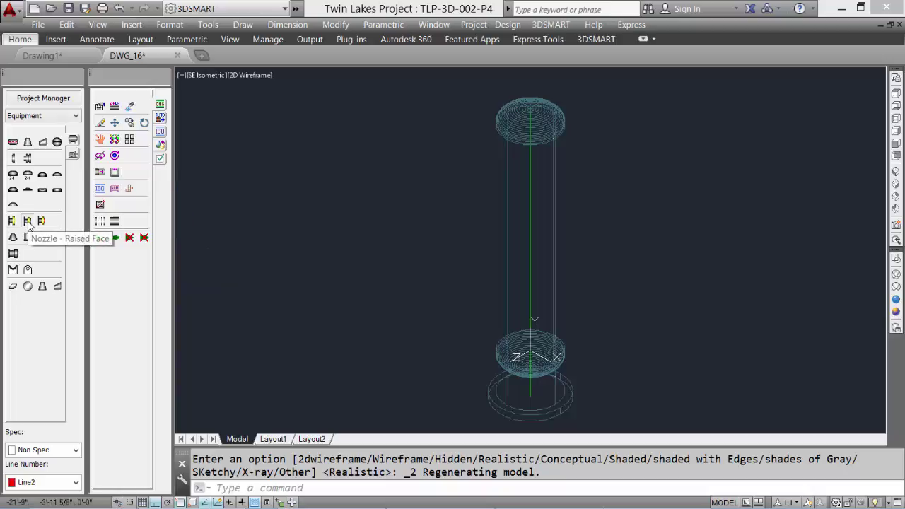
left_click(526, 298)
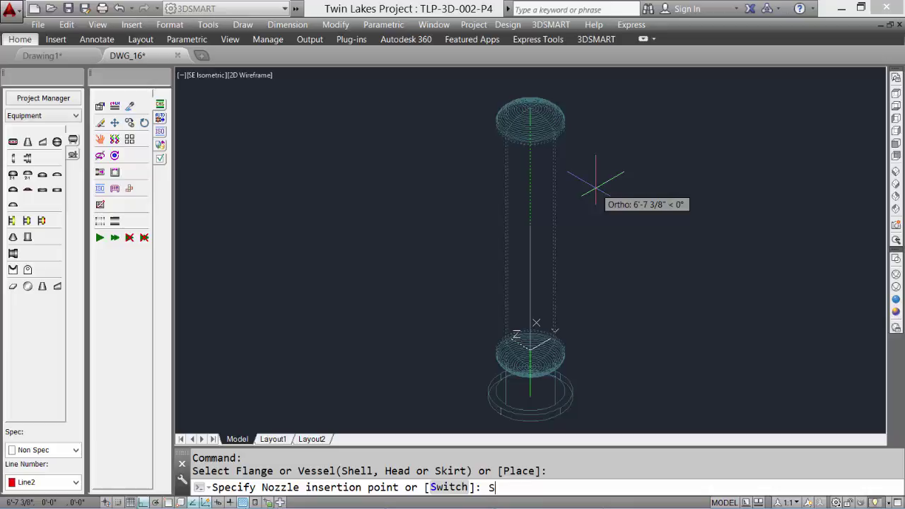
type("S")
key("Return")
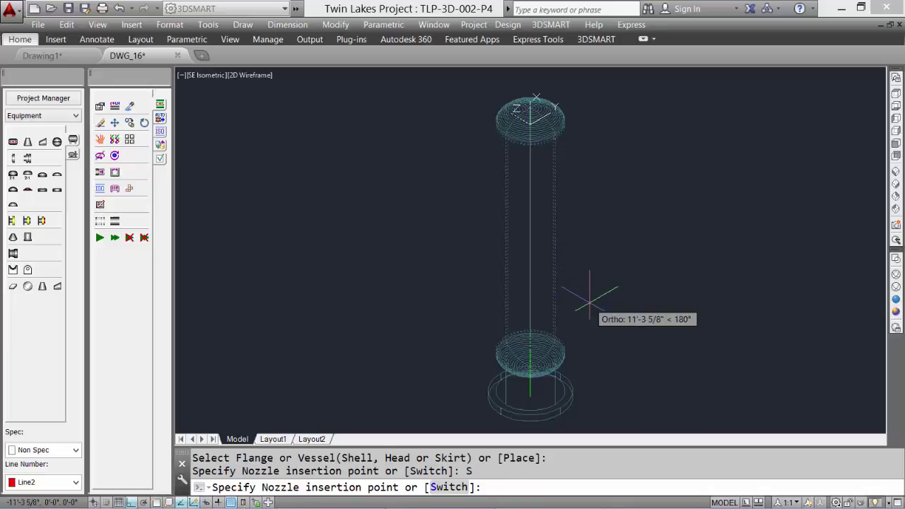
type("S")
key("Return")
type("8")
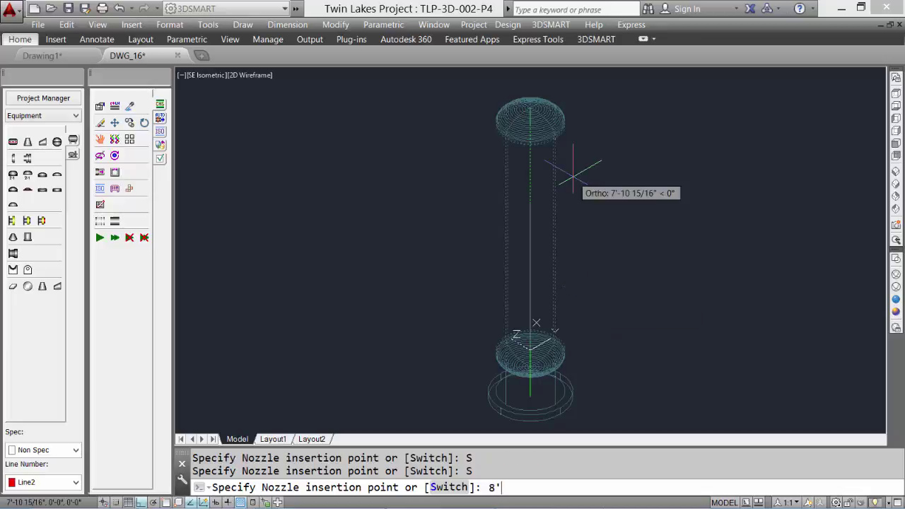
key("Return")
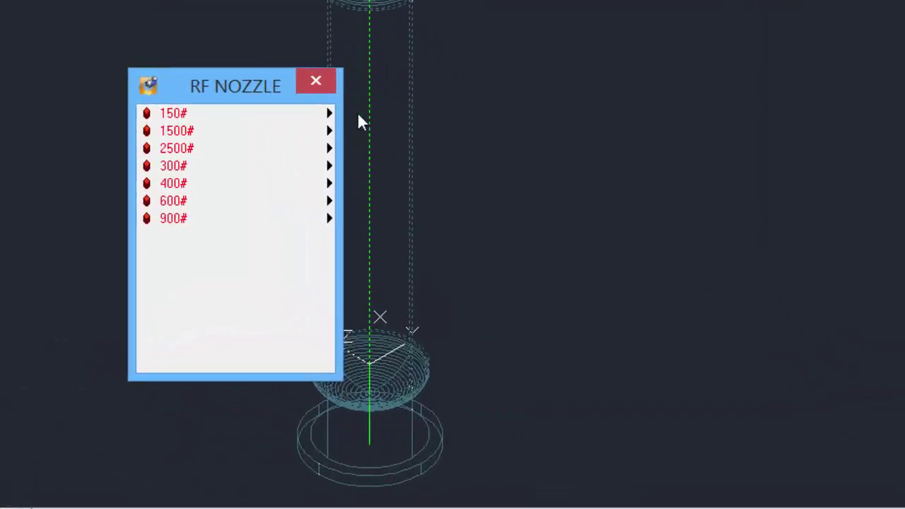
Place a 150# 4-inch raised-face nozzle with default projection, then zoom to its flange.
left_click(175, 115)
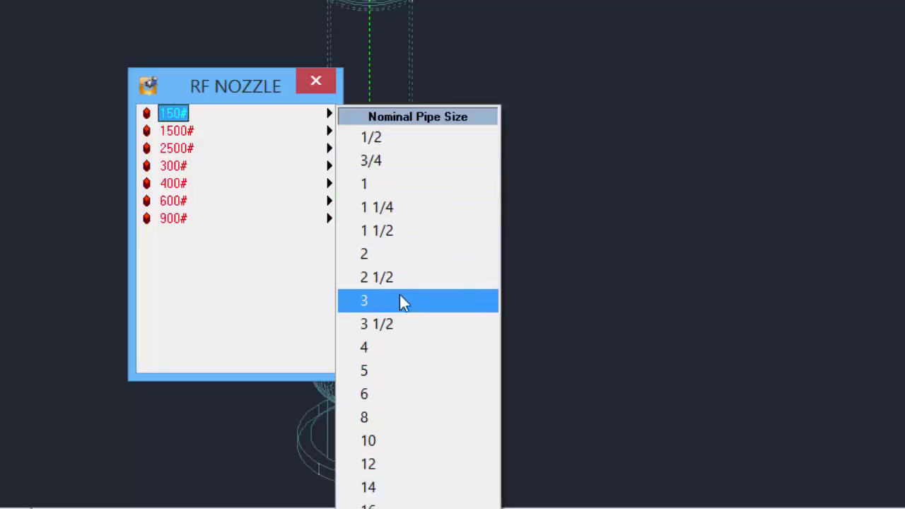
left_click(399, 347)
left_click(399, 344)
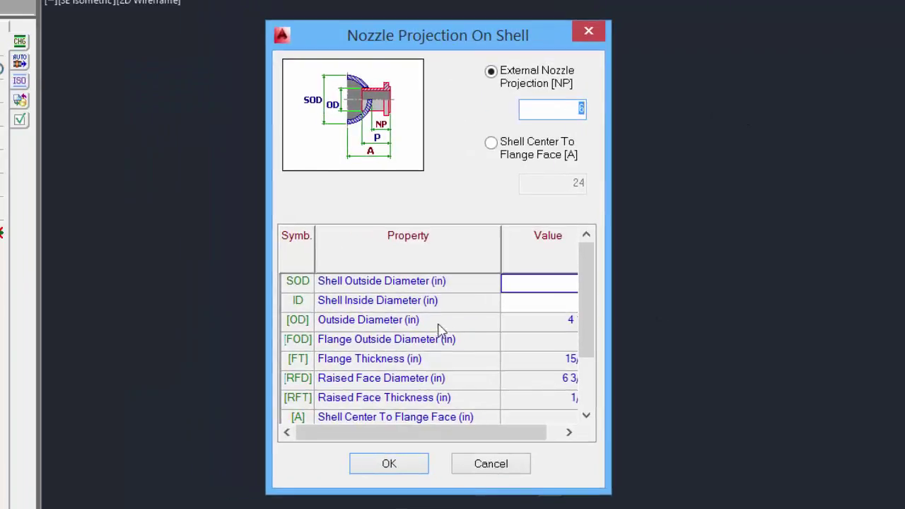
left_click(422, 466)
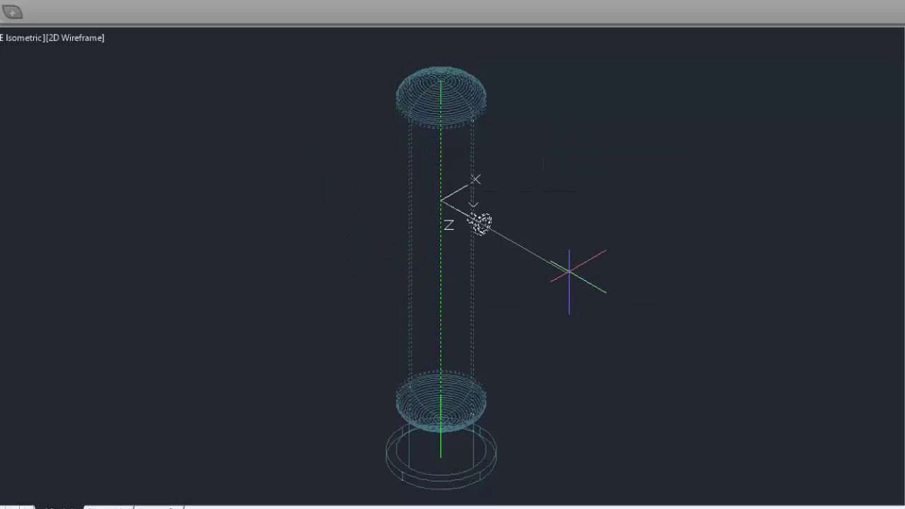
left_click(570, 271)
scroll(502, 236, "up", 4)
mouse_move(512, 259)
middle_mouse_down()
mouse_move(408, 172)
mouse_move(384, 177)
middle_mouse_up()
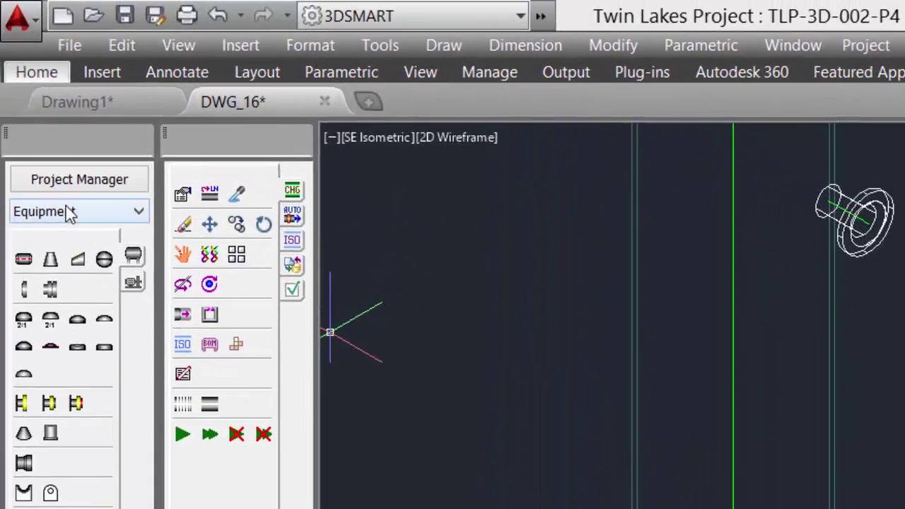
Switch the catalogue to ANSI Piping with spec A and line number PL-103-4".
left_click(69, 212)
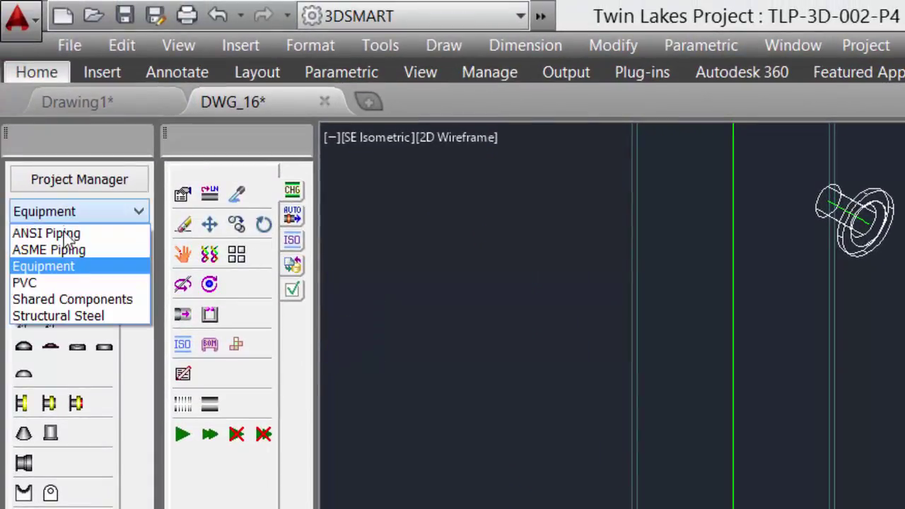
left_click(67, 238)
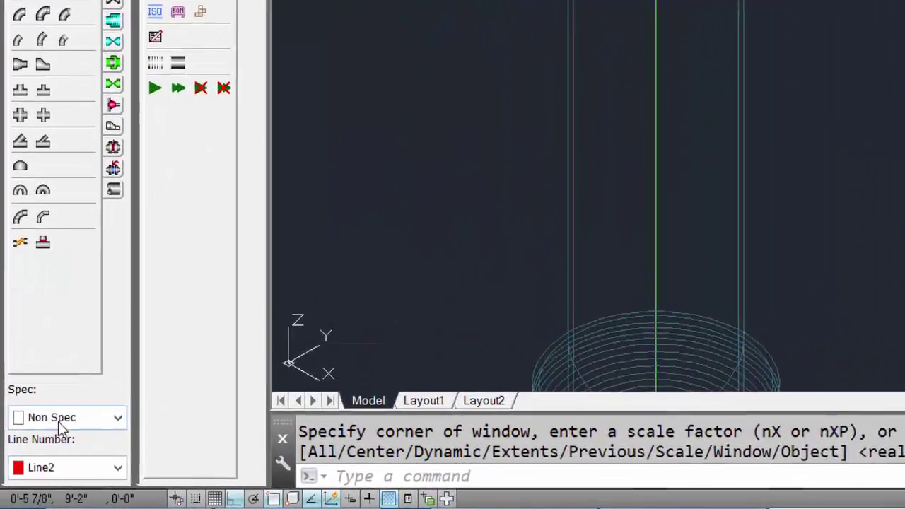
left_click(59, 421)
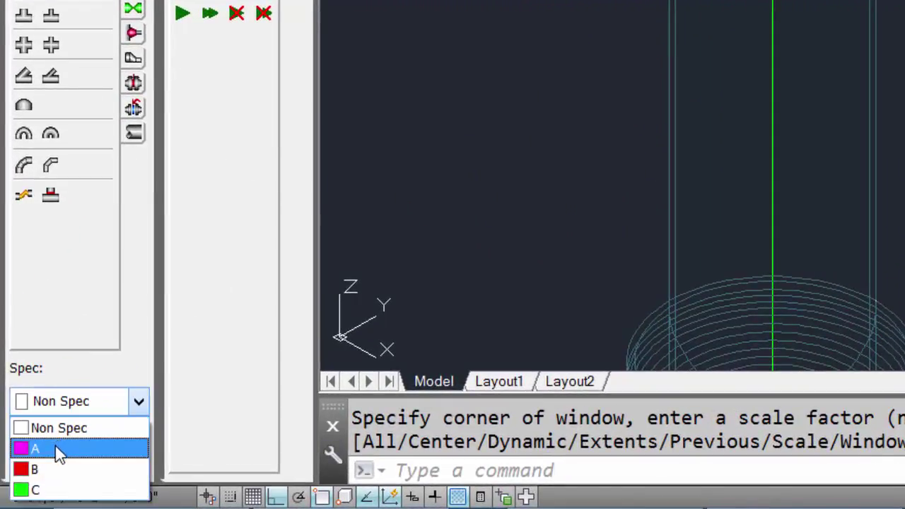
left_click(61, 450)
left_click(56, 462)
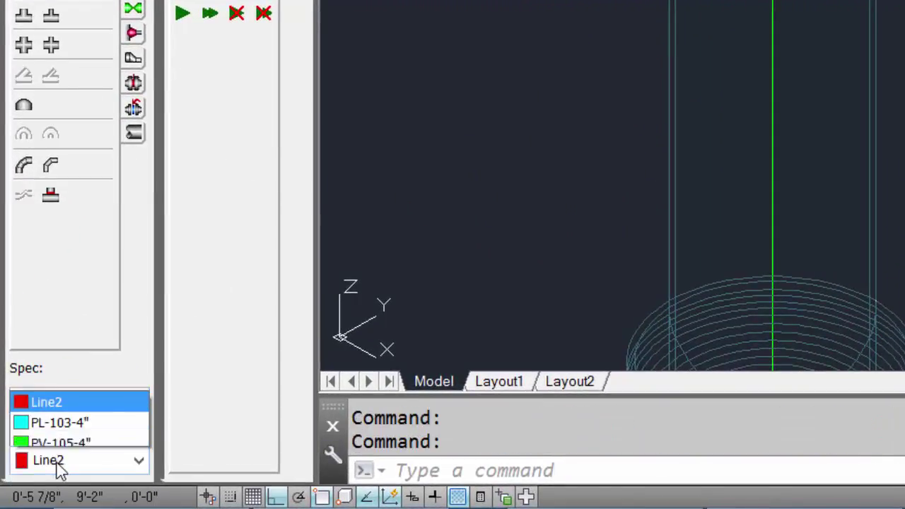
left_click(69, 396)
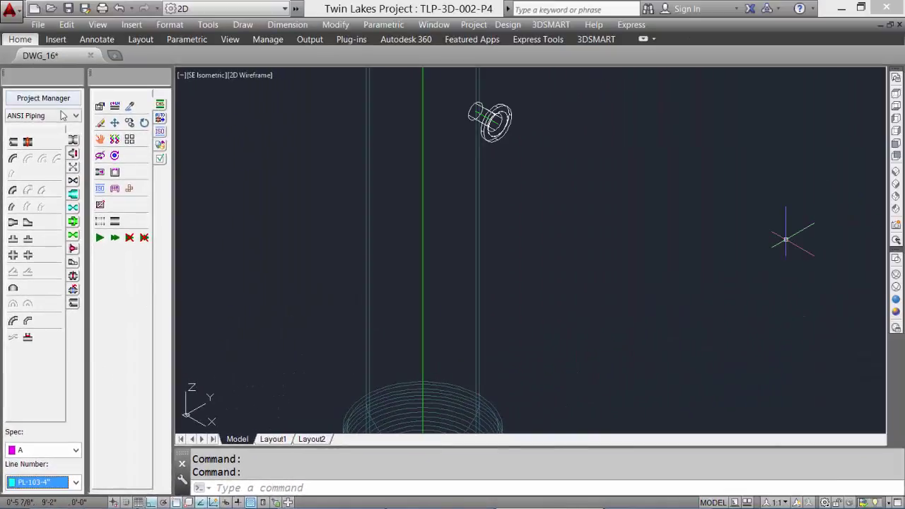
With AutoRoute on, fit a 4" 150# raised-face spec A gasket to the nozzle flange despite the spec warning.
left_click(73, 155)
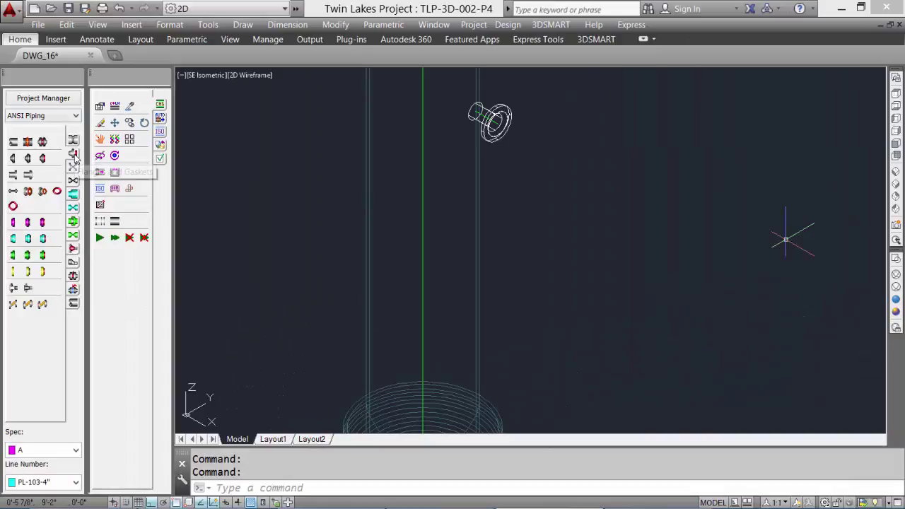
left_click(160, 119)
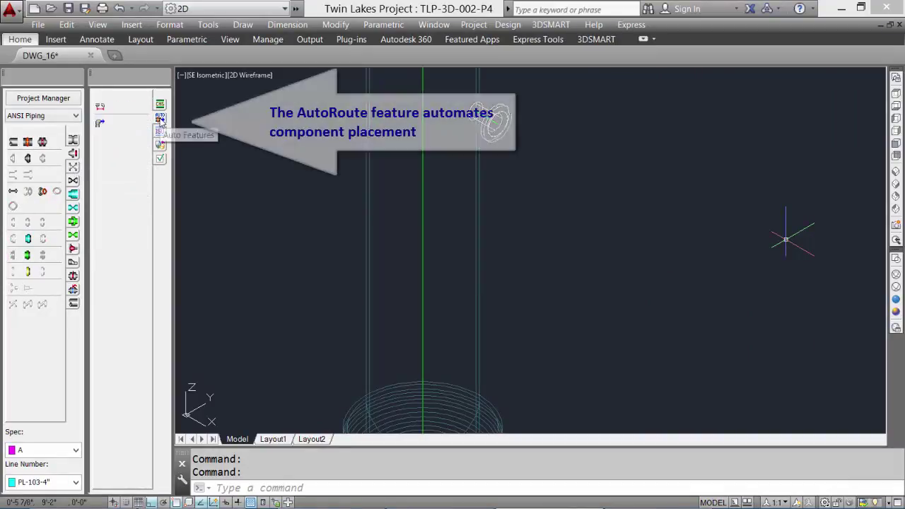
left_click(100, 124)
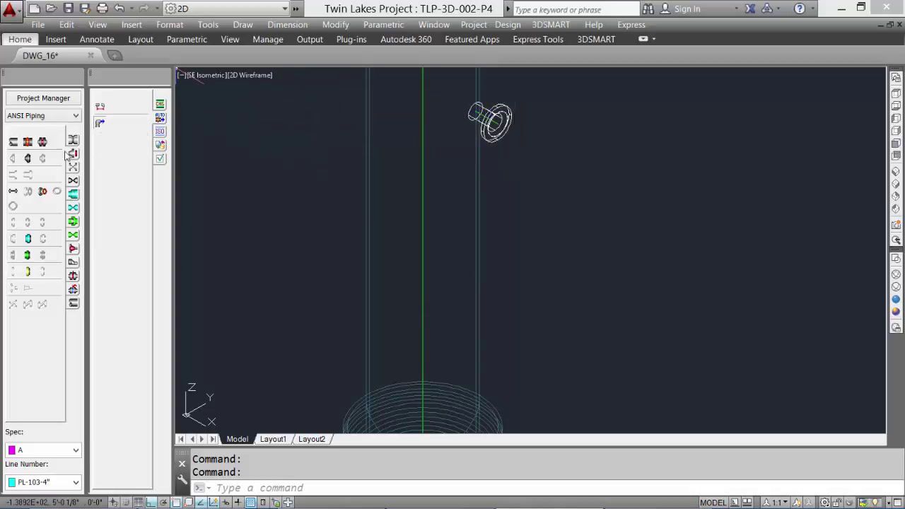
left_click(44, 194)
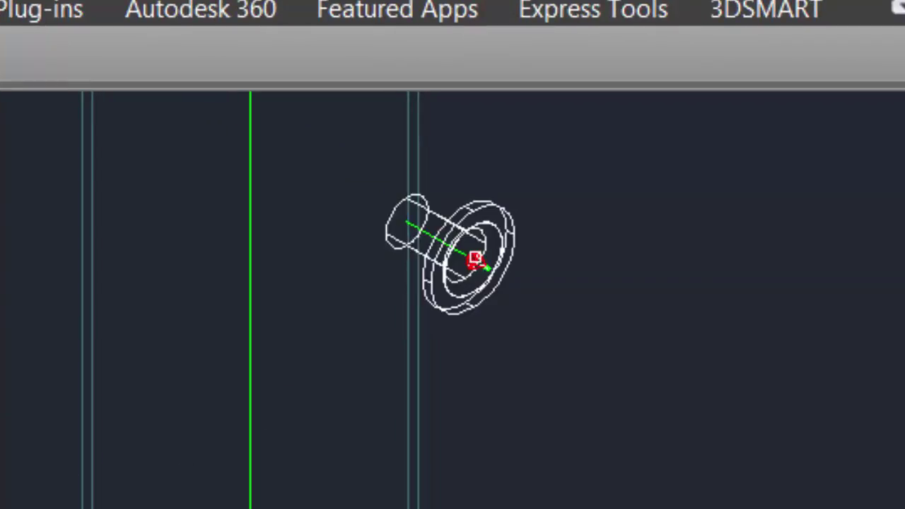
left_click(475, 261)
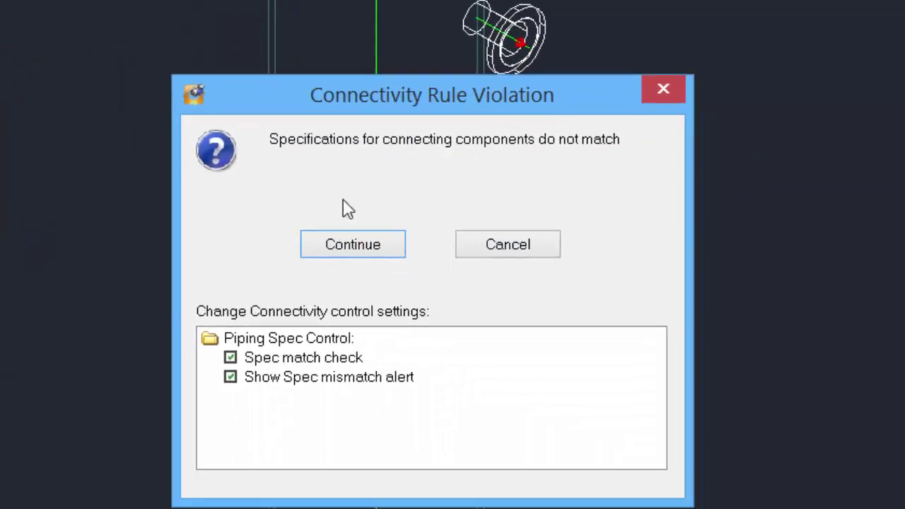
left_click(333, 247)
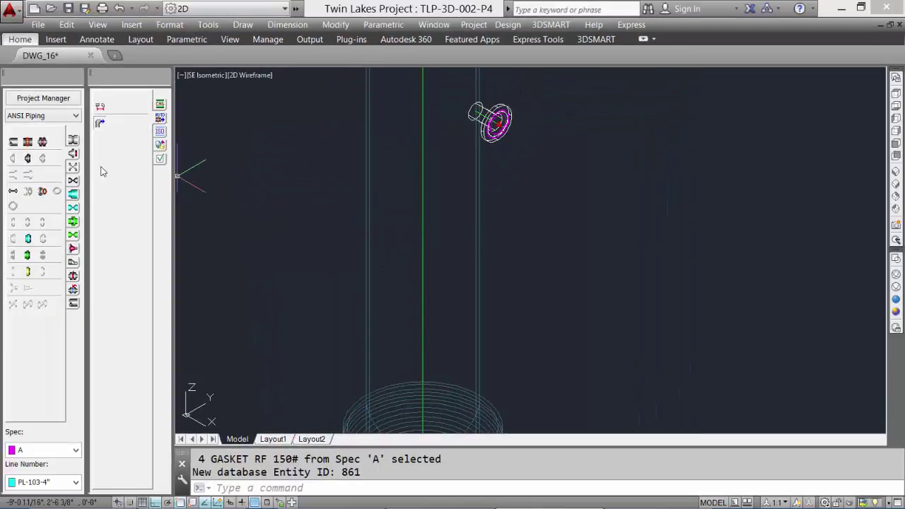
Add a 4" 150# welding neck flange and 150# RF stud bolting to it.
left_click(28, 160)
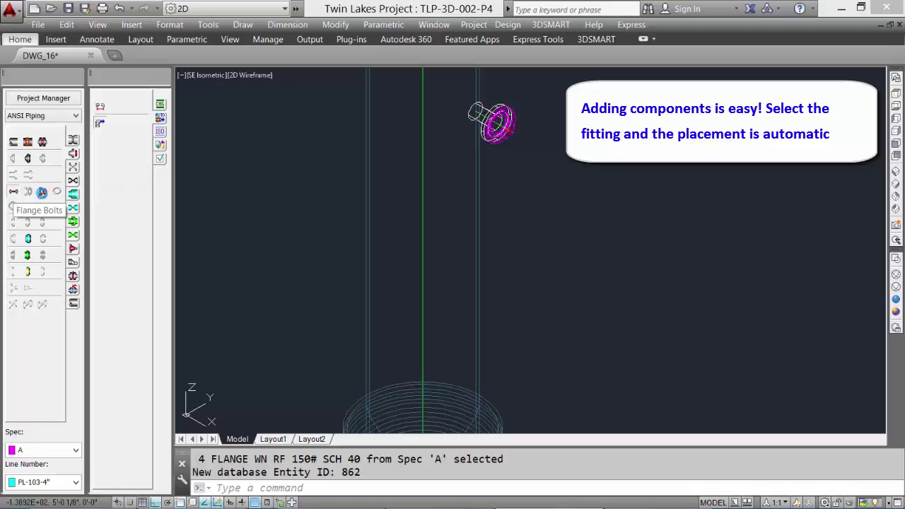
left_click(13, 207)
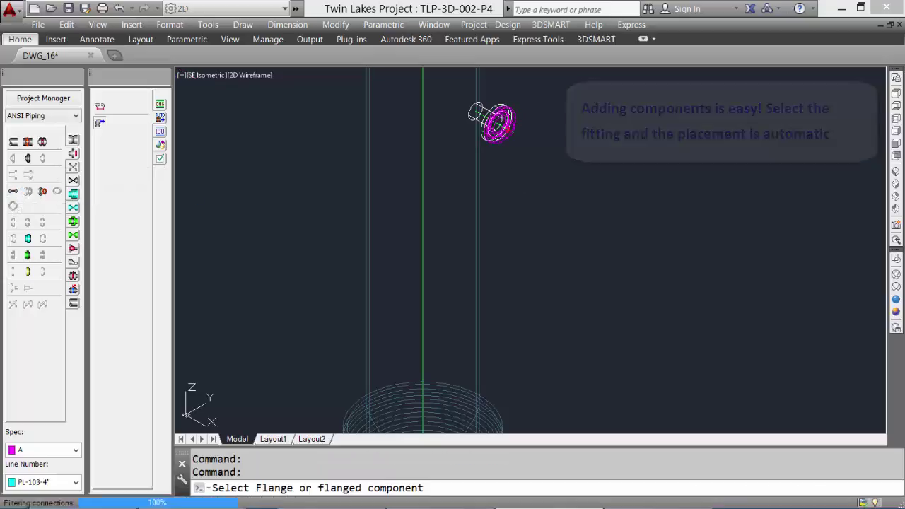
left_click(473, 195)
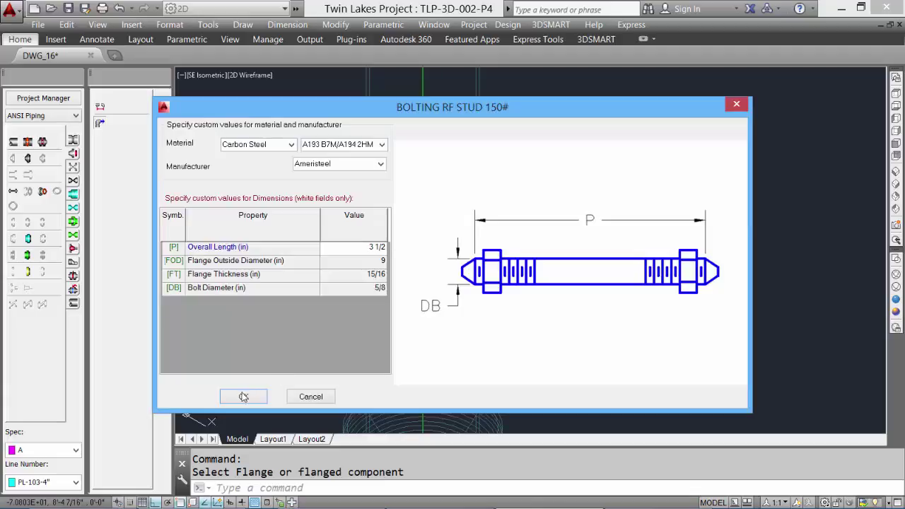
left_click(244, 398)
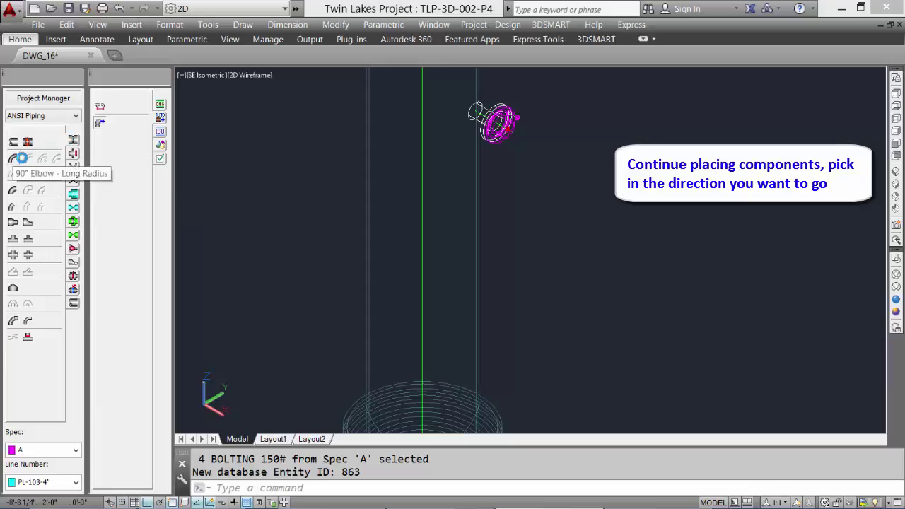
Place a downward long-radius 90° elbow at the flange and run 8' of pipe from it.
left_click(528, 207)
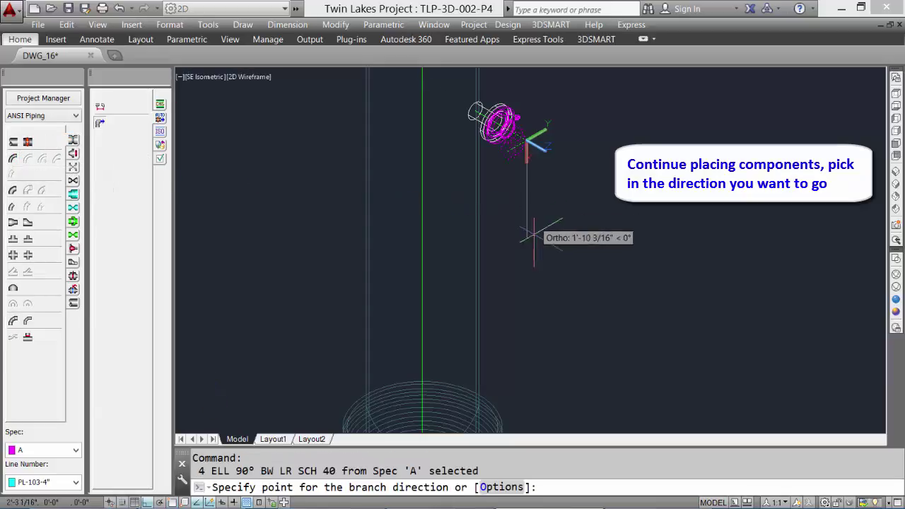
left_click(645, 111)
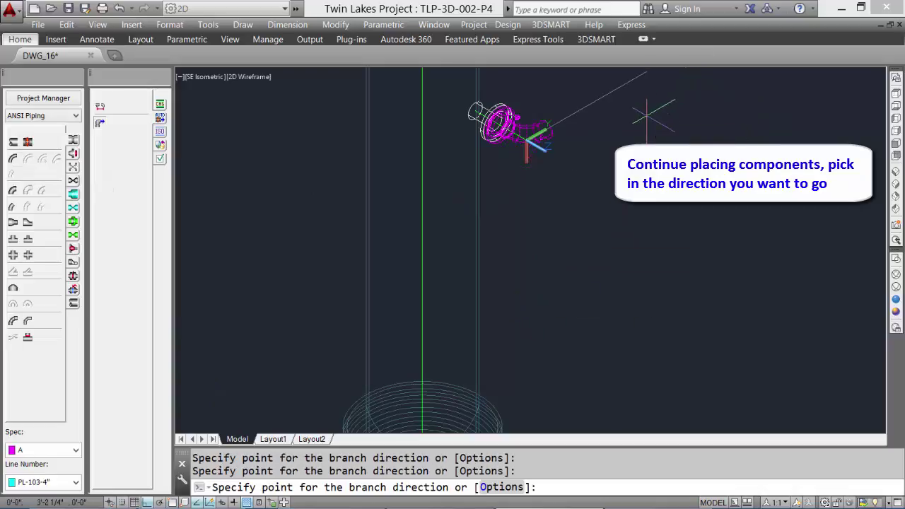
left_click(548, 244)
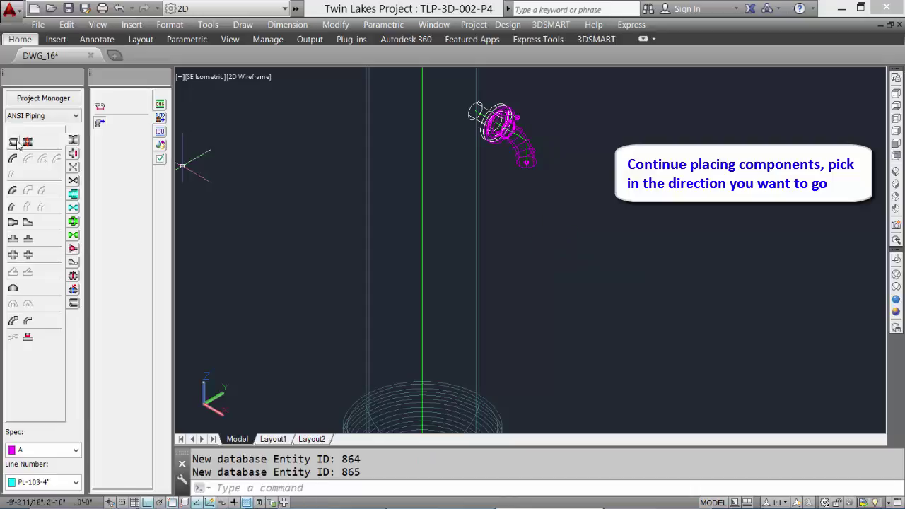
left_click(48, 151)
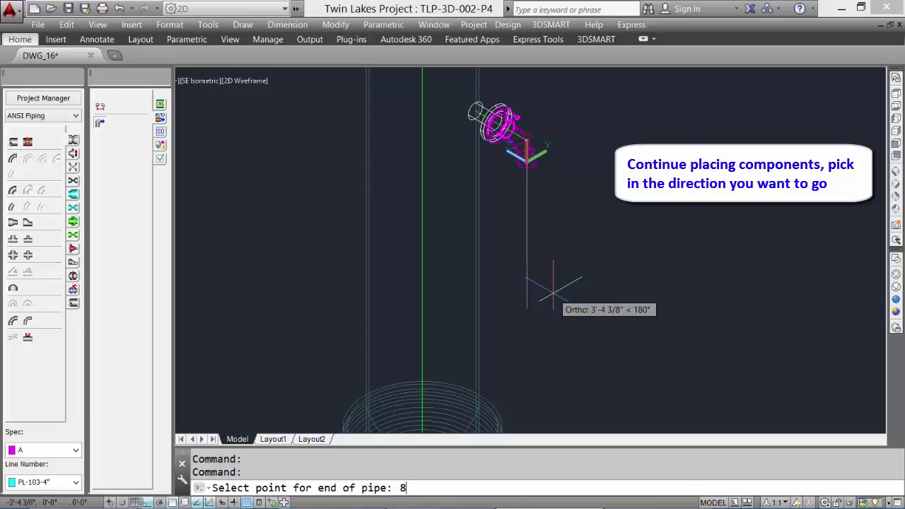
type("8'")
key("Return")
Add a second 90° elbow at the lower end of the 8' pipe.
middle_click_drag(553, 294, 482, 103)
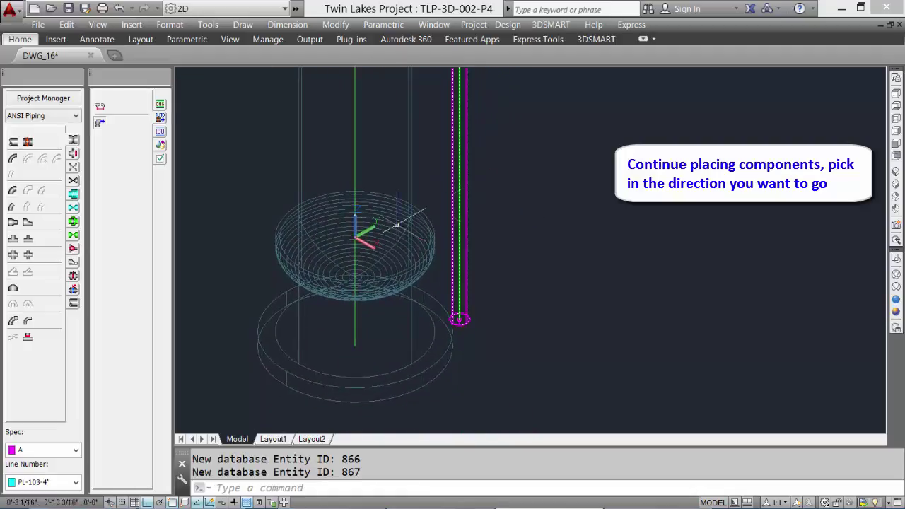
left_click(18, 159)
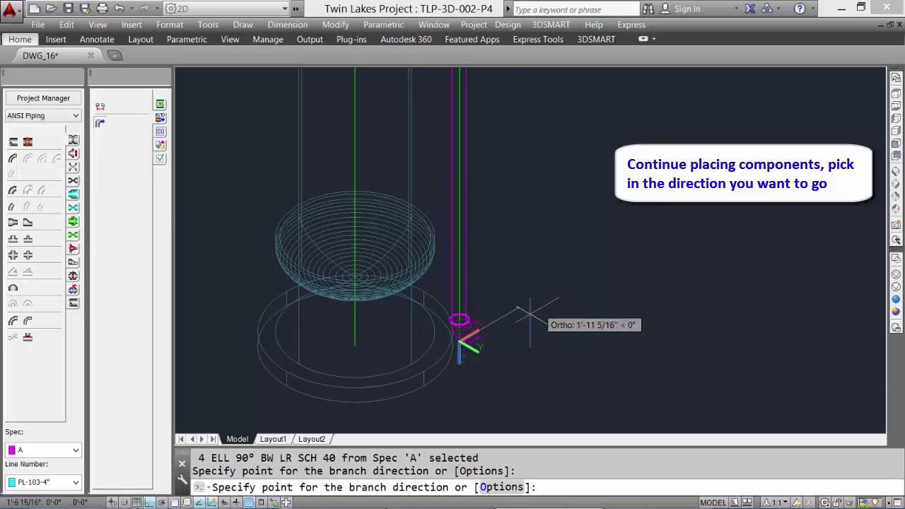
left_click(535, 394)
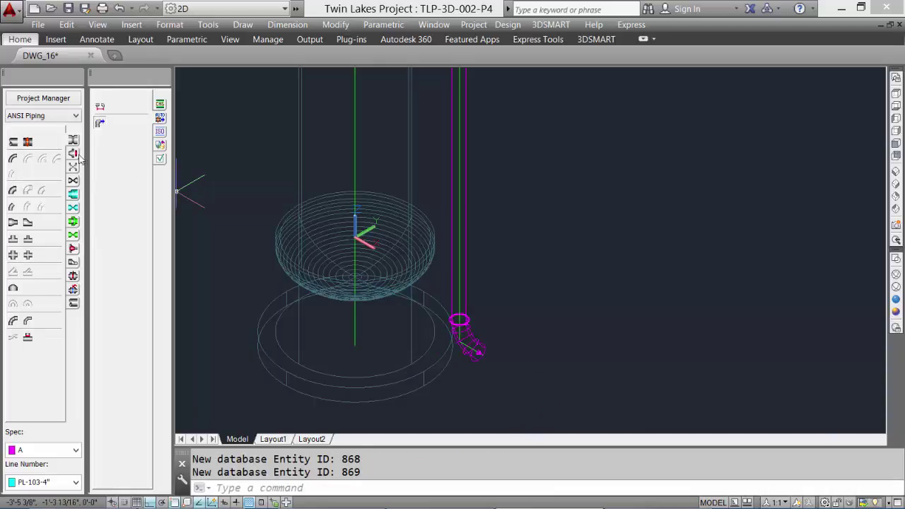
left_click(73, 168)
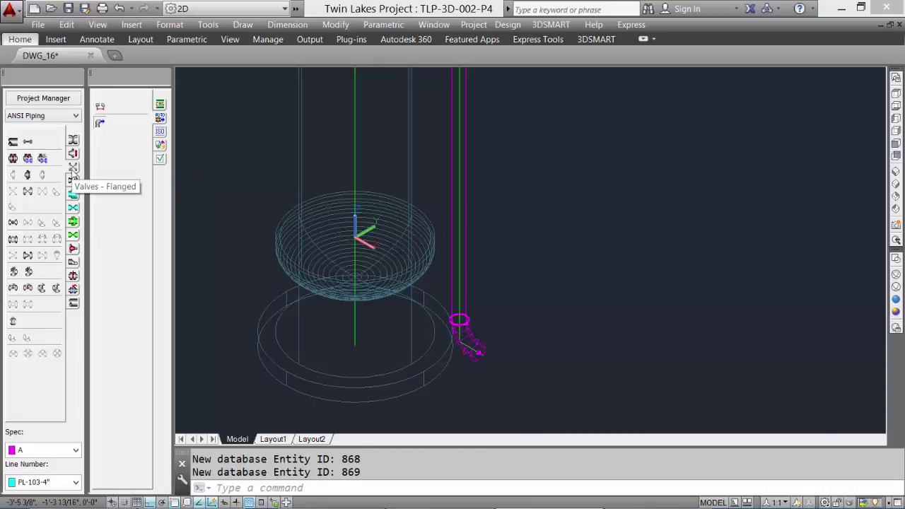
Insert an auto-completed 4" RF 150# gate valve set rotated -90°, accepting its stud bolting.
left_click(29, 162)
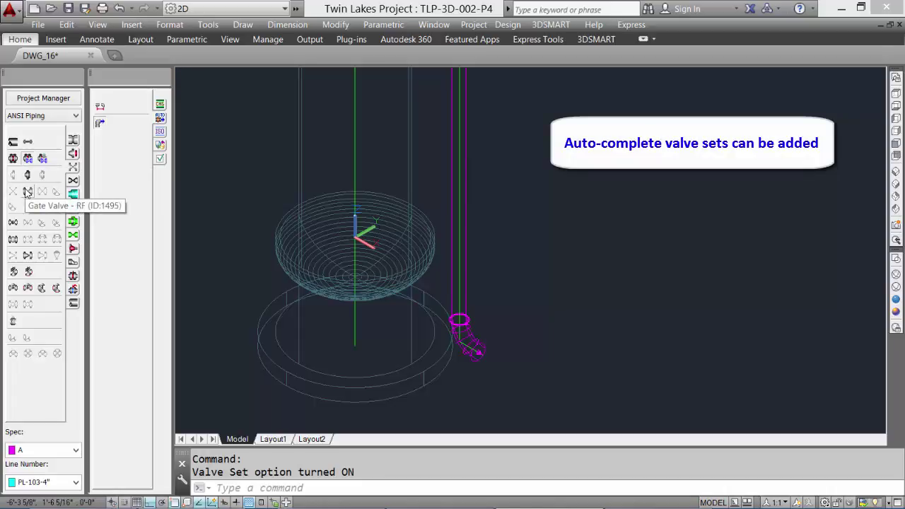
left_click(26, 192)
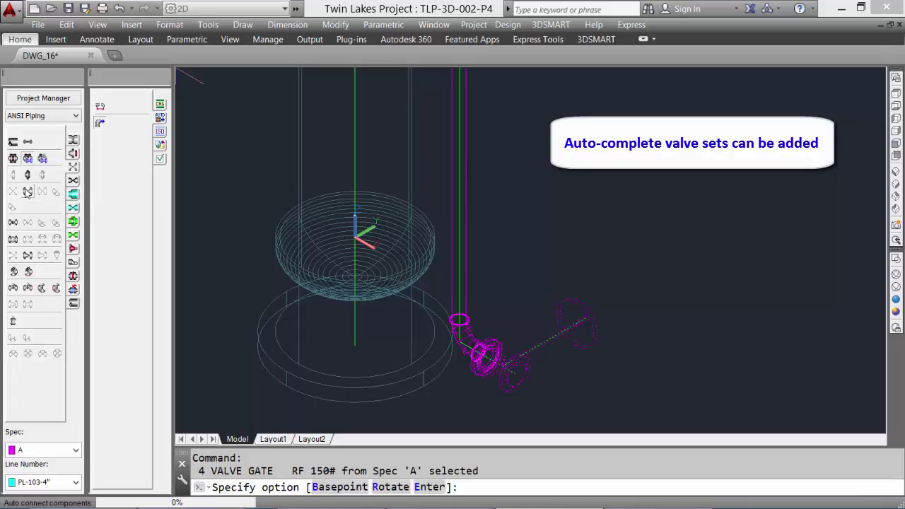
type("r")
key("Return")
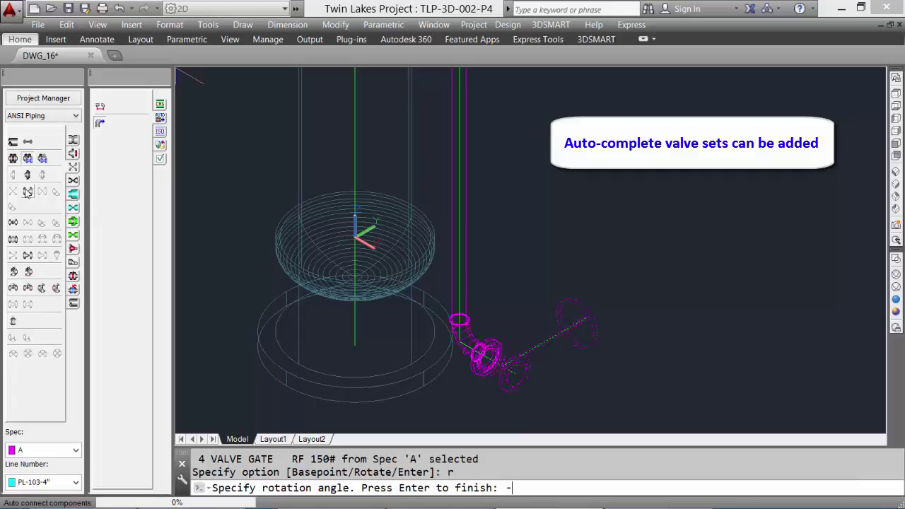
type("-90")
key("Return")
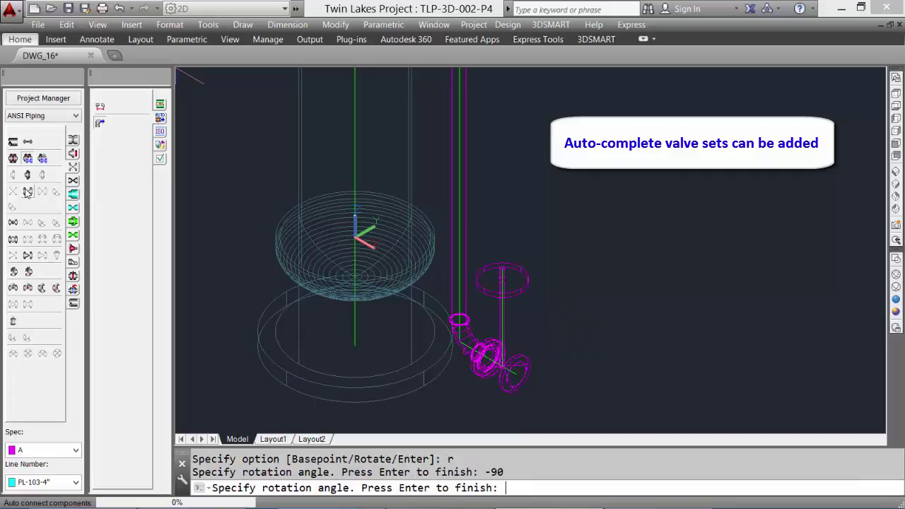
key("Return")
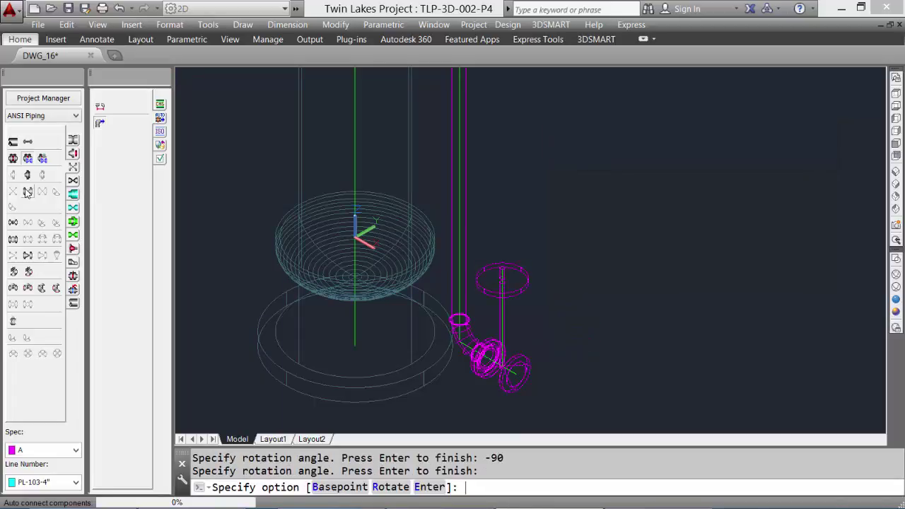
key("Return")
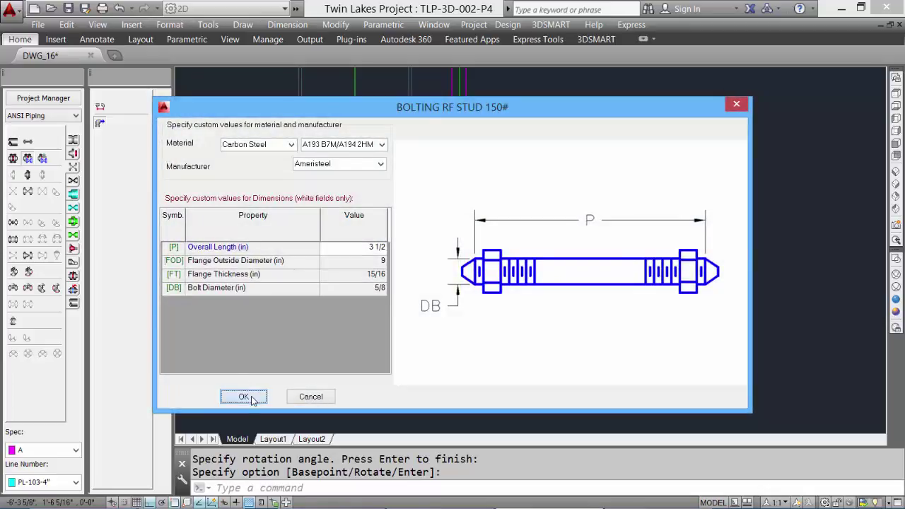
left_click(250, 396)
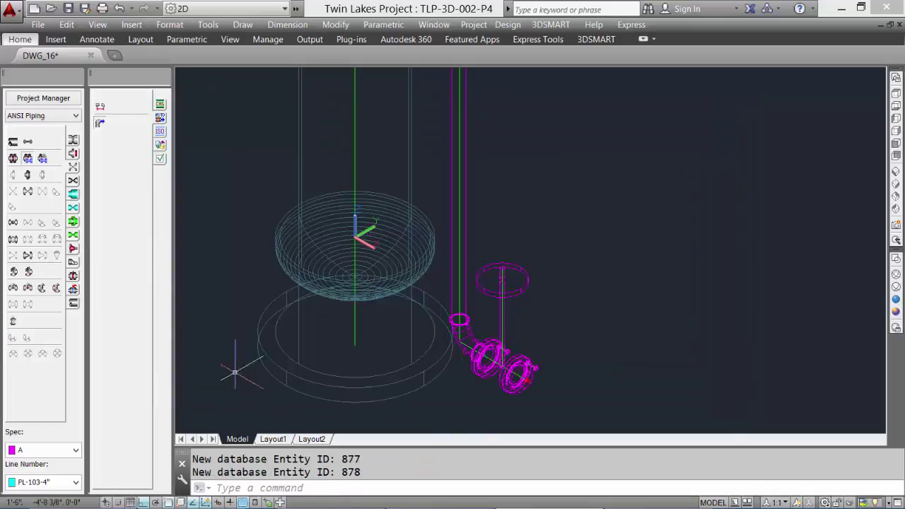
Run a 3' pipe from the gate valve's outlet.
left_click(14, 145)
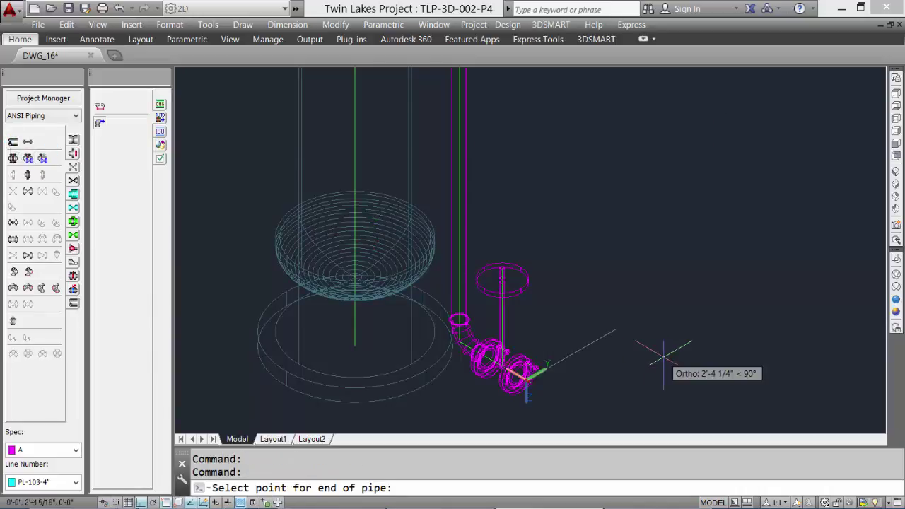
type("3'")
key("Return")
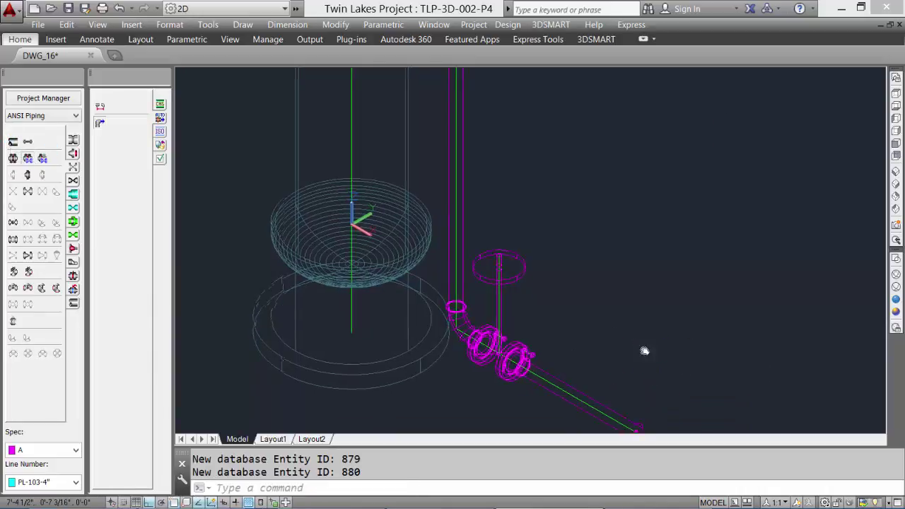
middle_click_drag(649, 366, 582, 228)
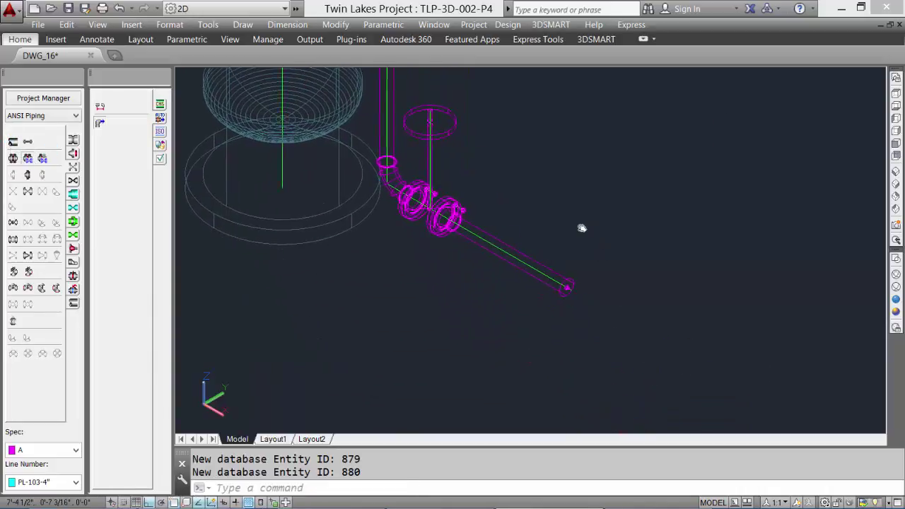
Turn the line up with a butt-weld 90° elbow and a 2' rising pipe, then add a concentric reducer.
left_click(74, 152)
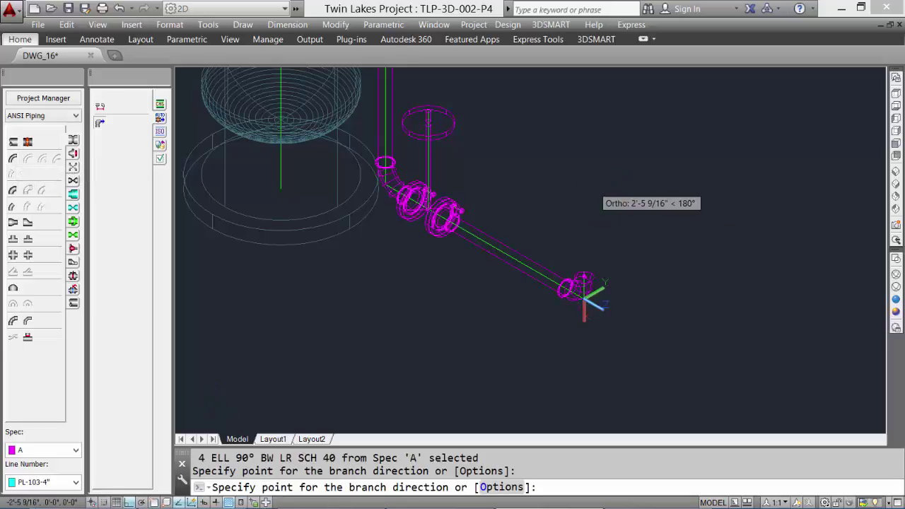
left_click(593, 185)
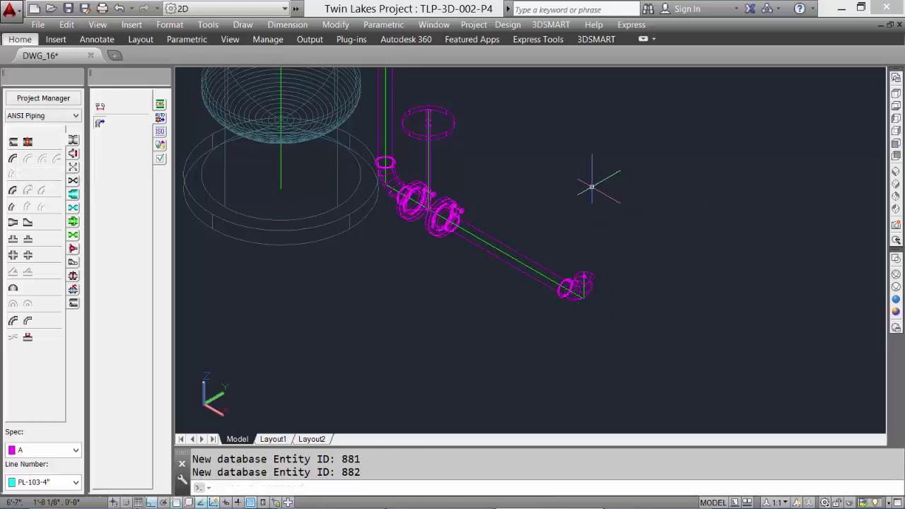
left_click(13, 145)
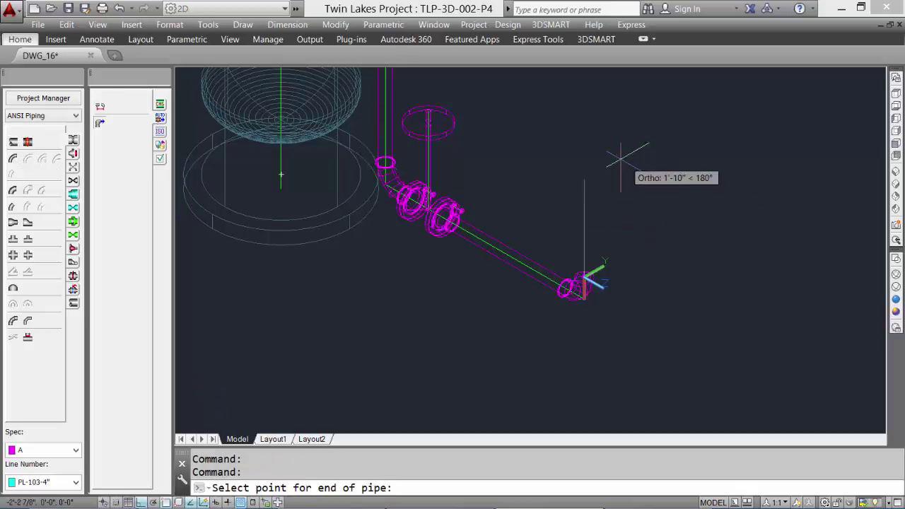
type("2'")
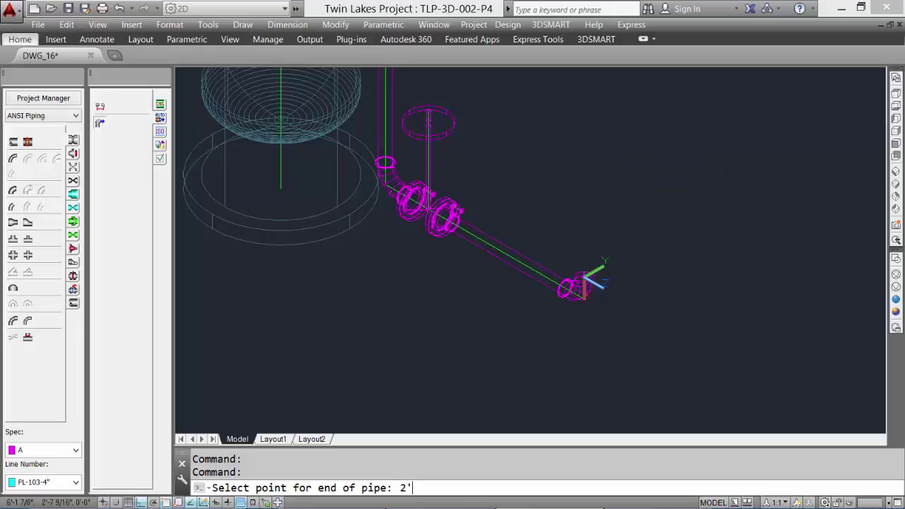
key("Return")
key("Return")
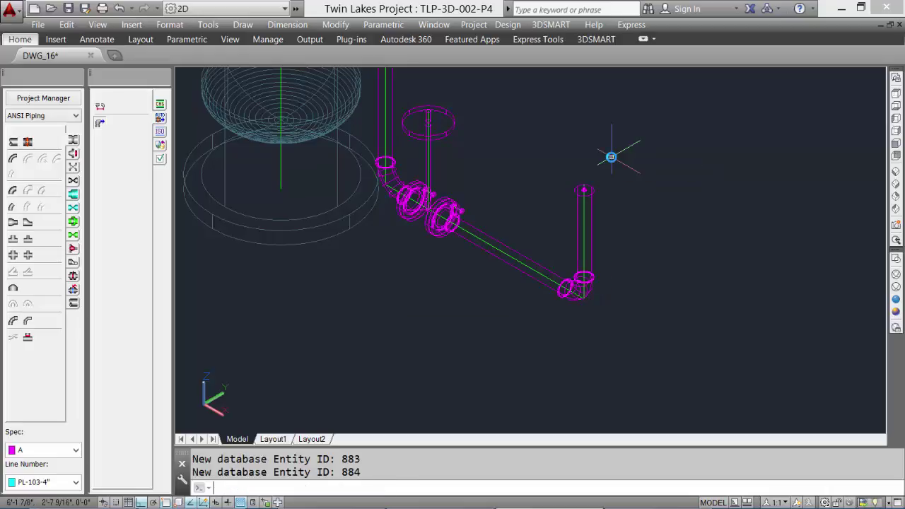
left_click(13, 223)
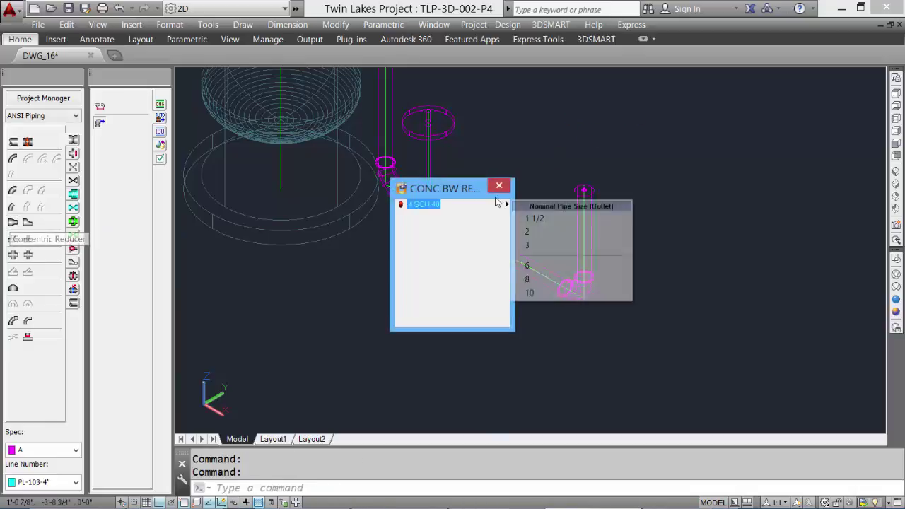
Size the reducer to 3", route the 3" butt-weld tee branch, and save DWG_16.
left_click(536, 246)
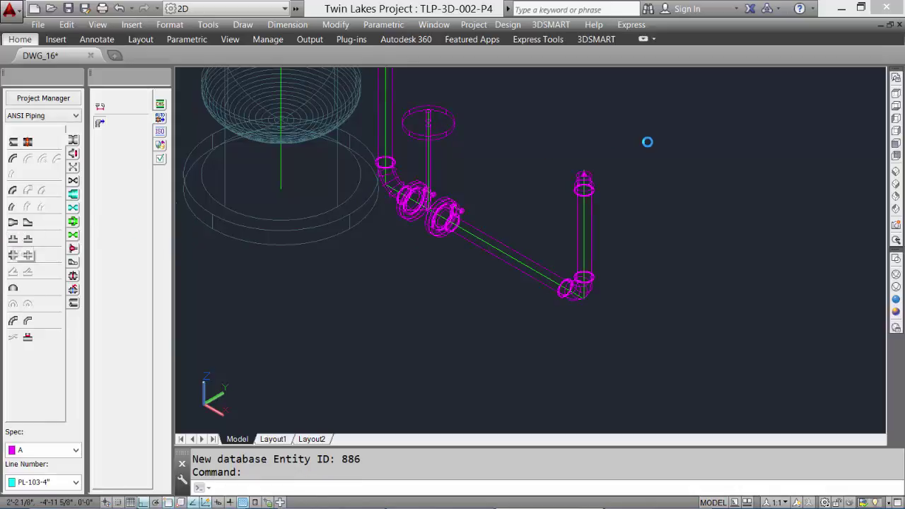
left_click(685, 174)
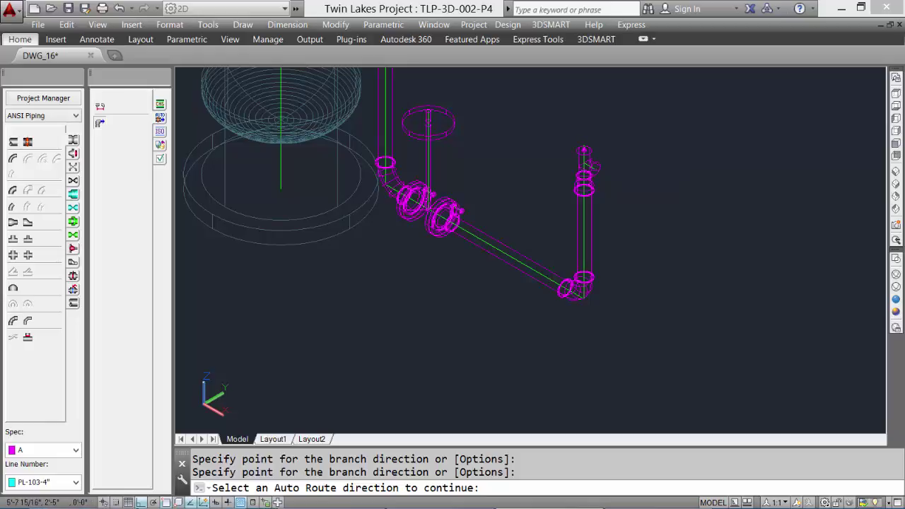
left_click(584, 151)
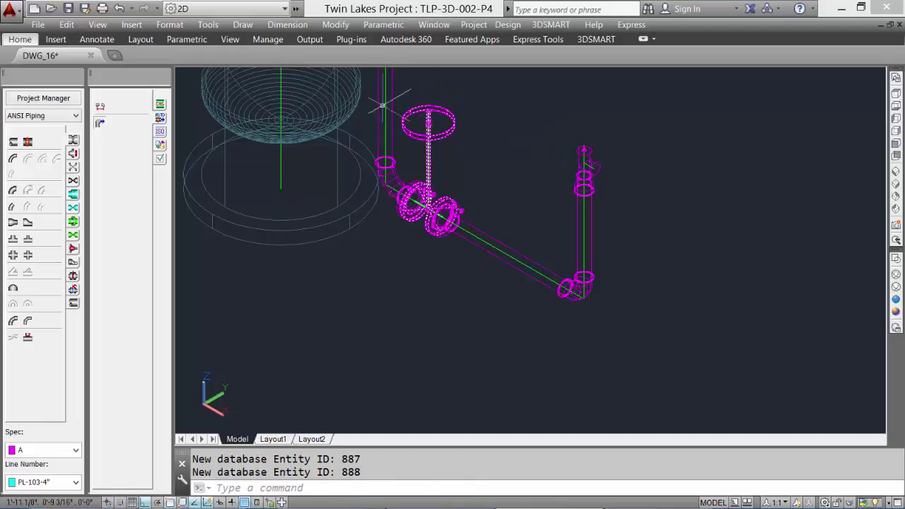
key("ctrl+s")
left_click(41, 117)
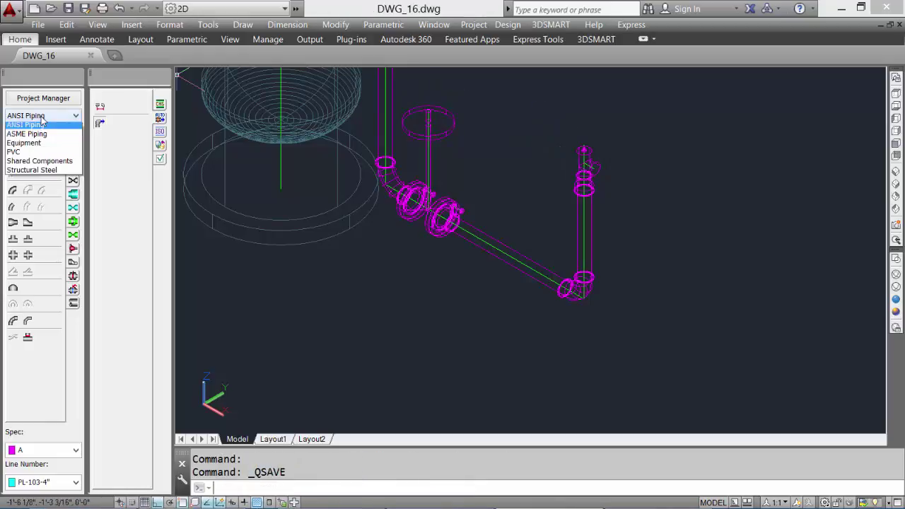
Place a Non Spec 2" BS base support, 18 in high, under the lower 90° elbow.
left_click(42, 164)
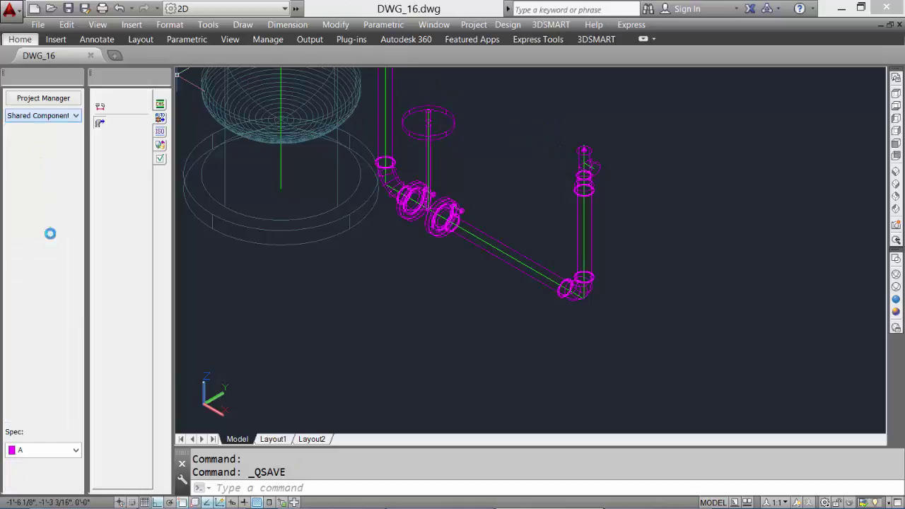
left_click(59, 453)
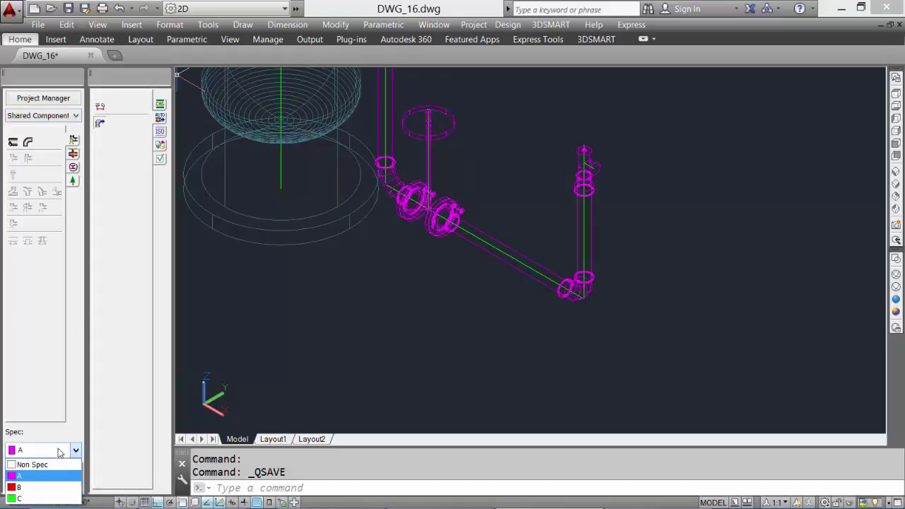
left_click(57, 465)
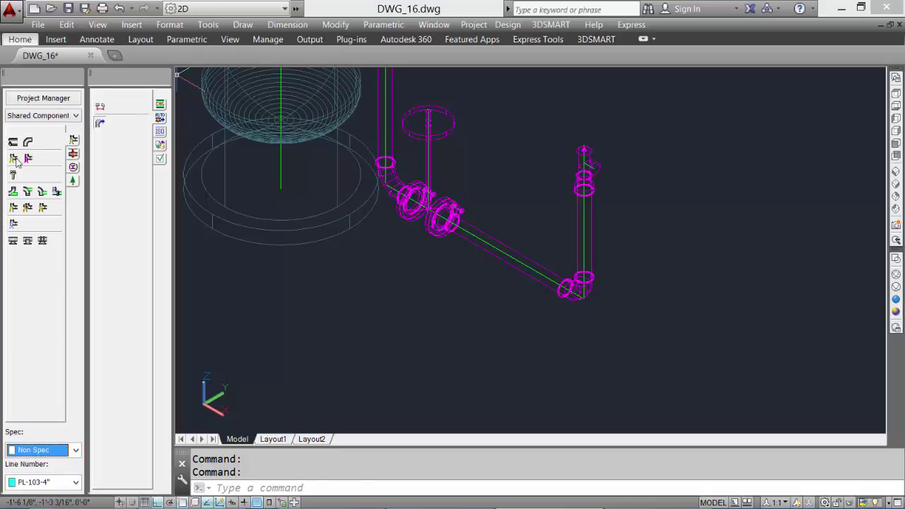
left_click(13, 158)
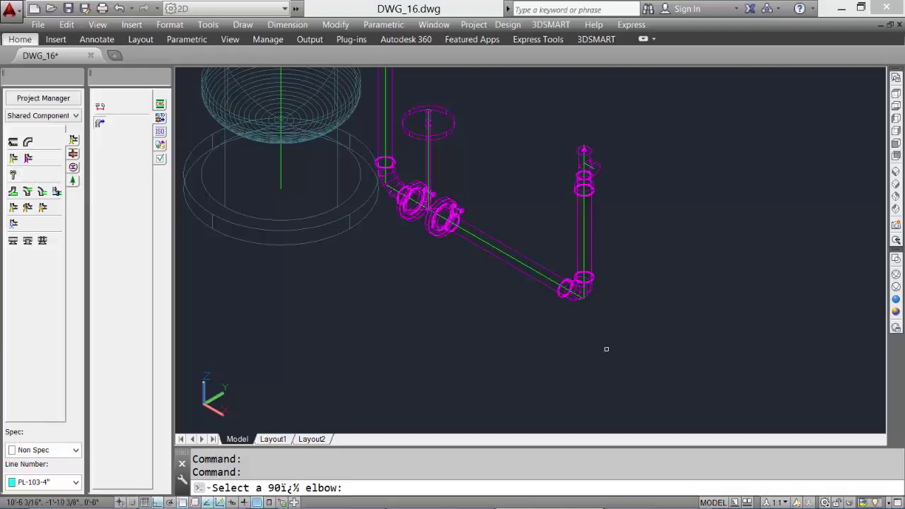
left_click(588, 289)
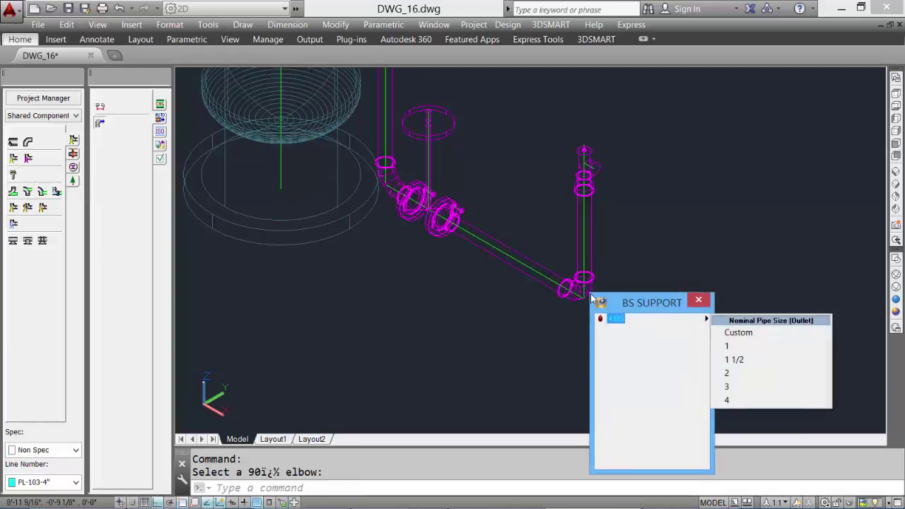
left_click(751, 376)
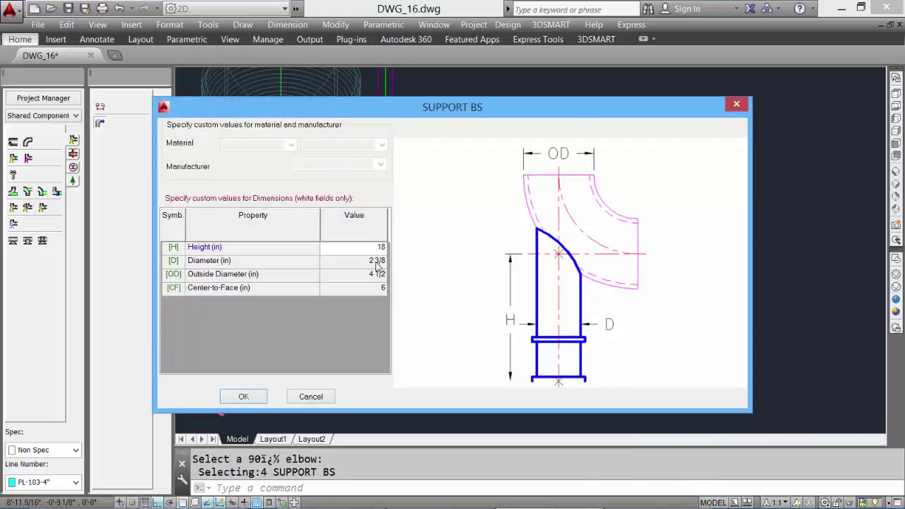
left_click(245, 397)
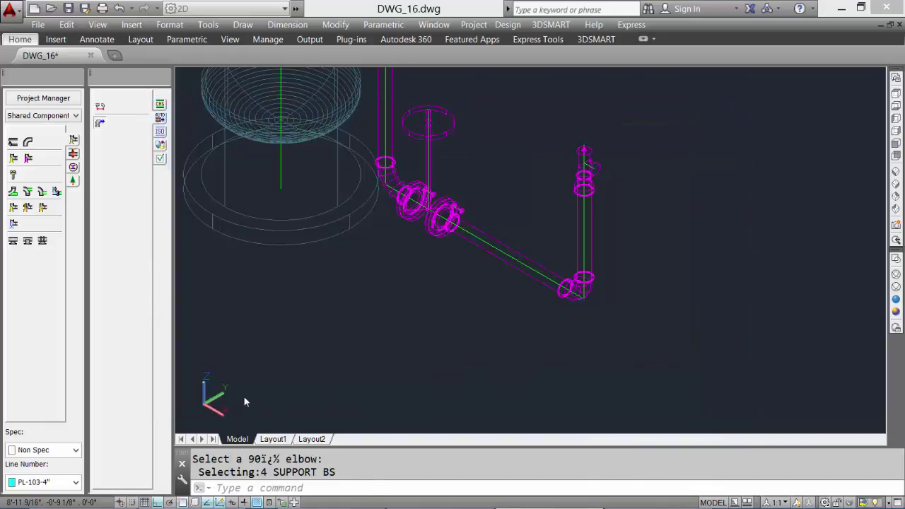
left_click(896, 145)
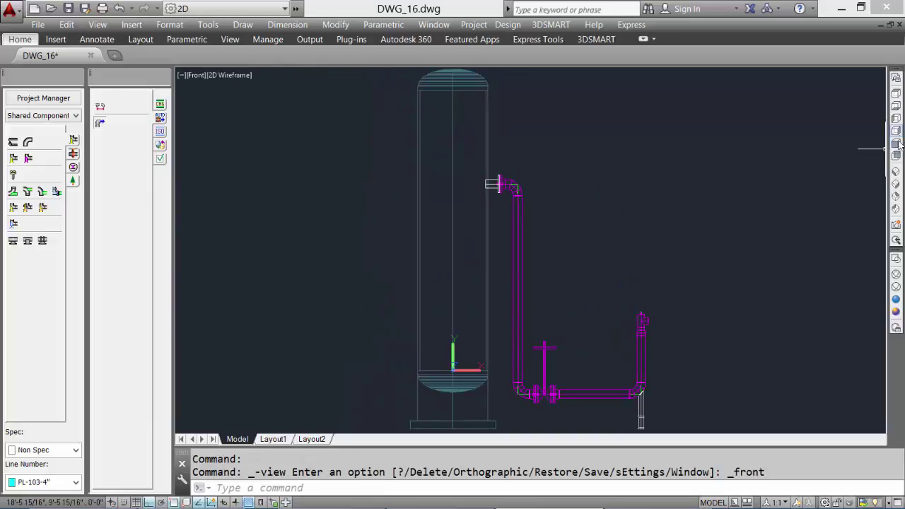
Show the model in SE isometric with Realistic shading, zoomed in on the piping.
left_click(896, 300)
left_click(897, 305)
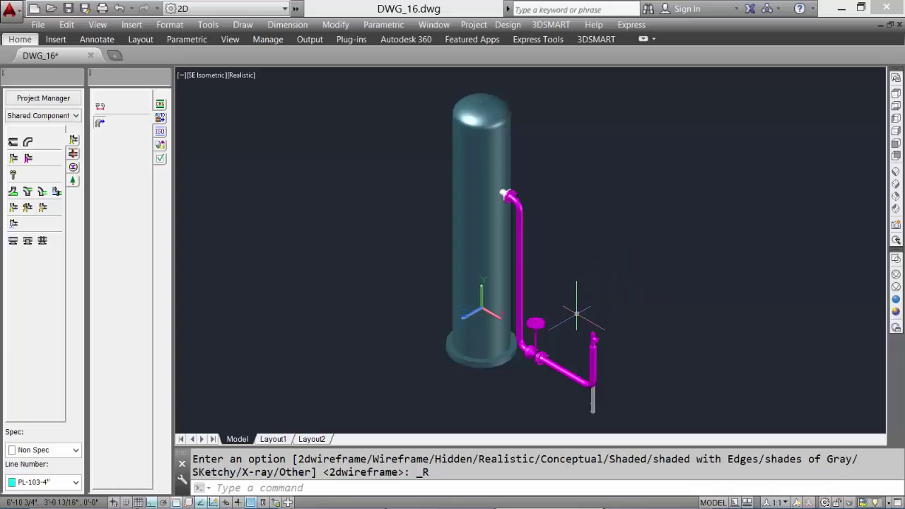
scroll(576, 304, "up", 3)
middle_click_drag(575, 304, 529, 181)
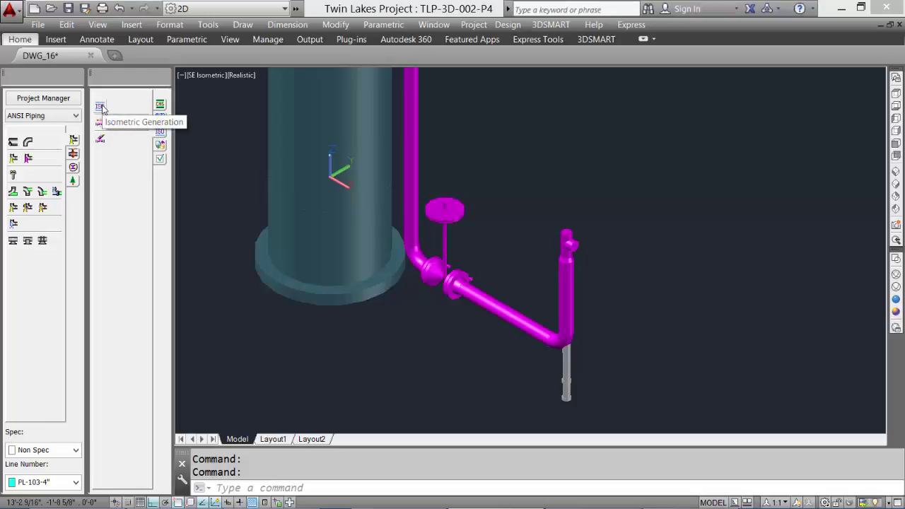
Run the isometric wizard for line PL-103-4" and open the resulting PL-103-4__0.dwg.
left_click(101, 108)
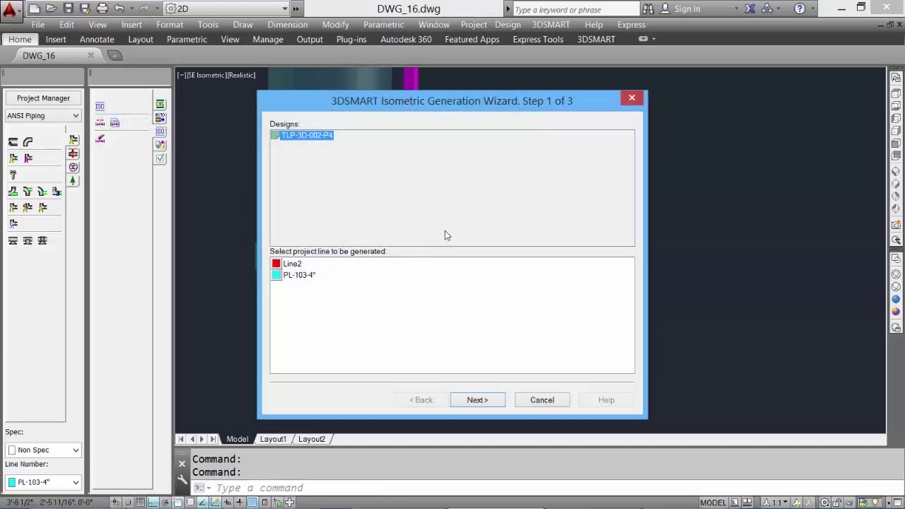
left_click(305, 276)
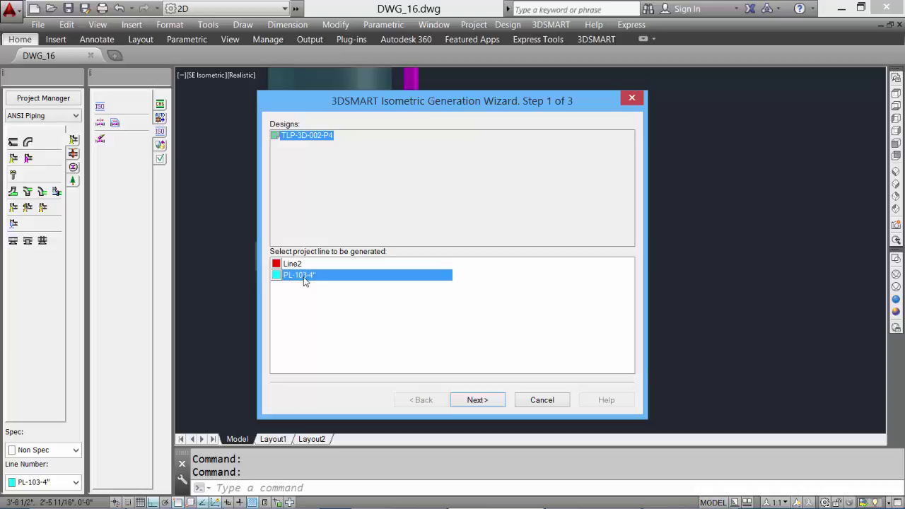
left_click(477, 401)
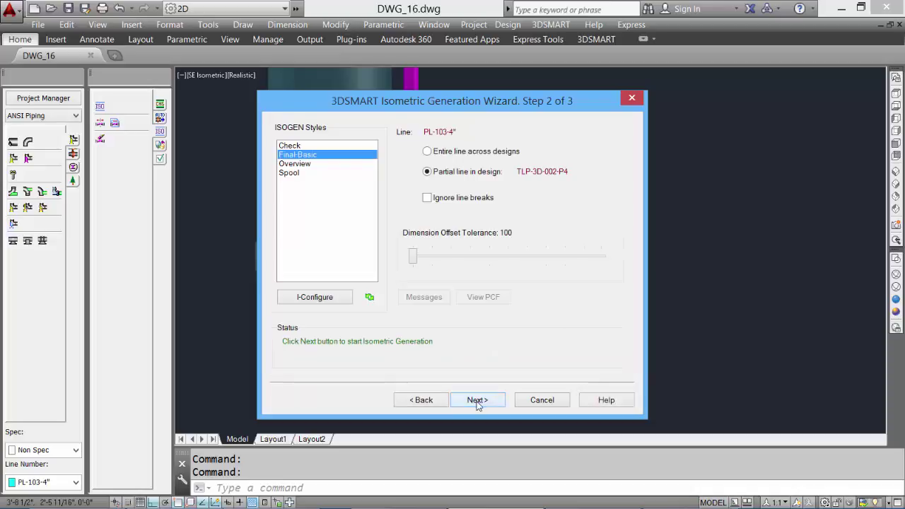
left_click(477, 401)
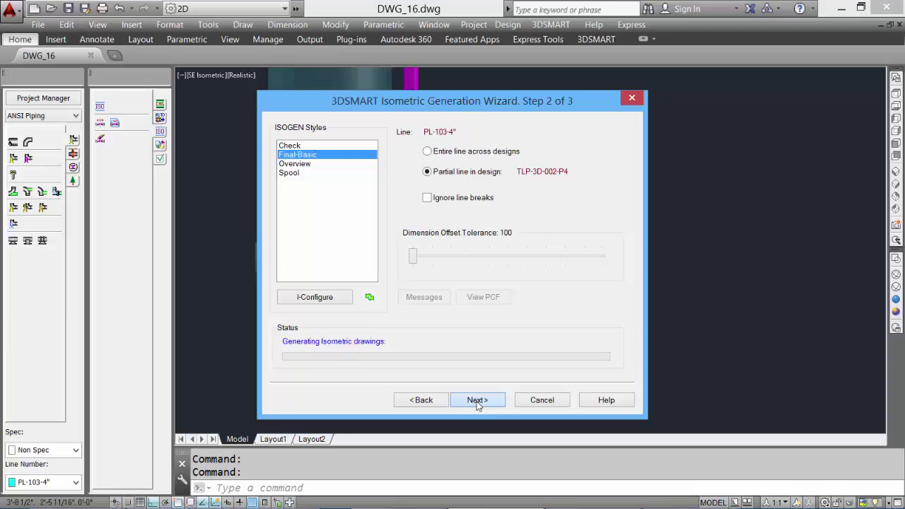
left_click(478, 401)
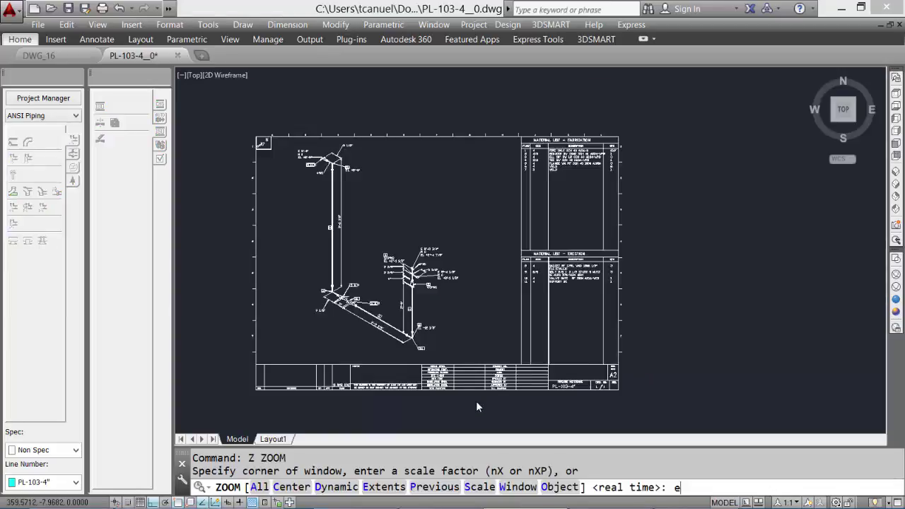
Zoom into the isometric and pan across its piping, S11 label, dimensions and Erection material list.
key("Return")
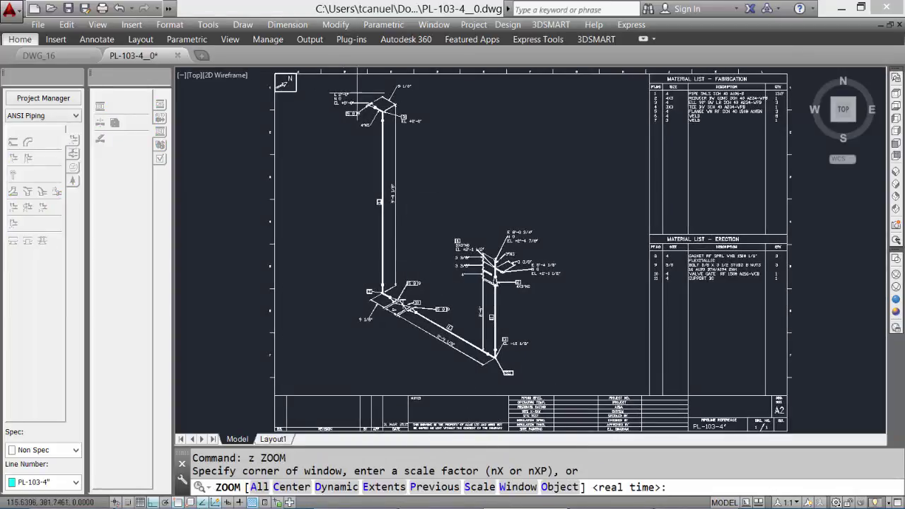
left_click(271, 69)
left_click(444, 212)
middle_click_drag(648, 350, 481, 130)
mouse_move(539, 344)
middle_mouse_down()
mouse_move(502, 244)
mouse_move(430, 122)
middle_mouse_up()
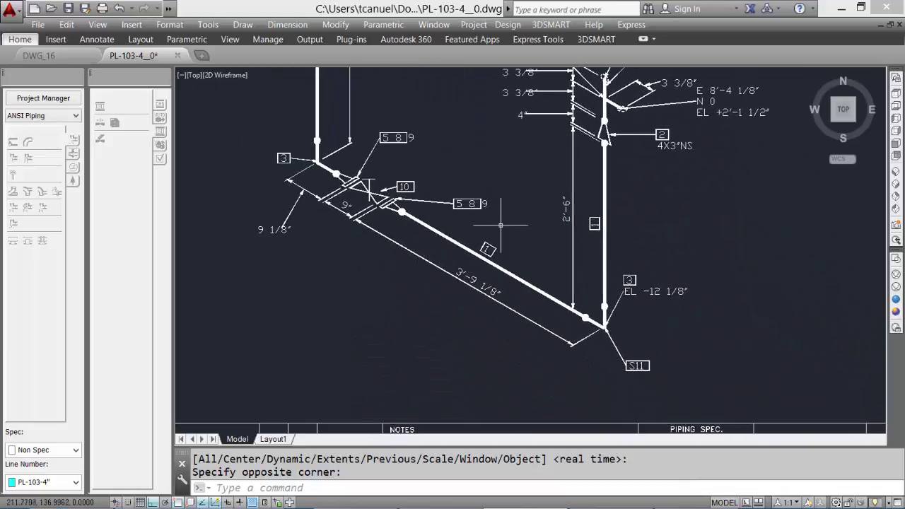
middle_click_drag(521, 167, 465, 240)
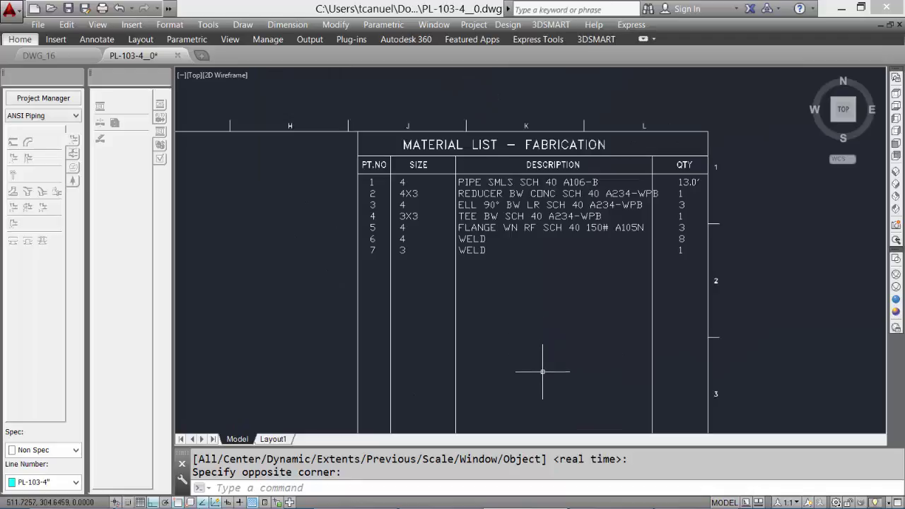
middle_click_drag(543, 371, 540, 92)
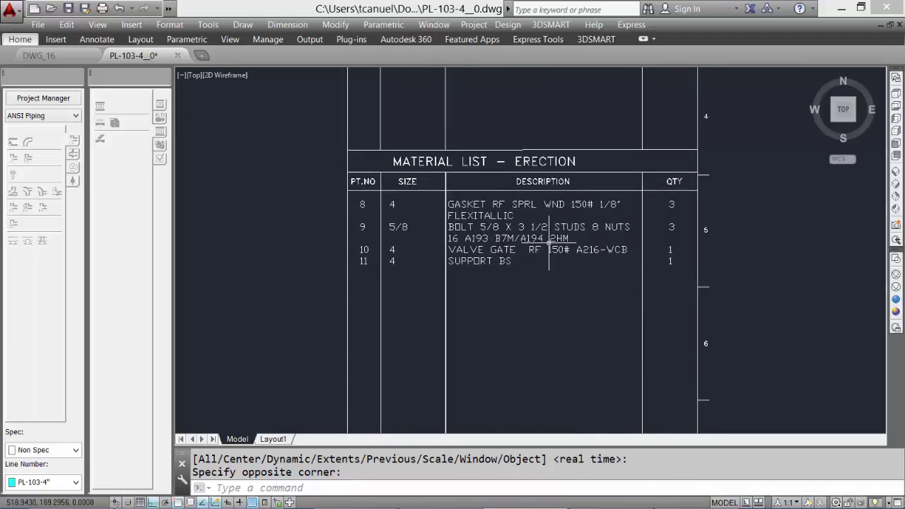
Zoom extents, then close PL-103-4__0.dwg without saving.
type("z")
key("Return")
type("e")
key("Return")
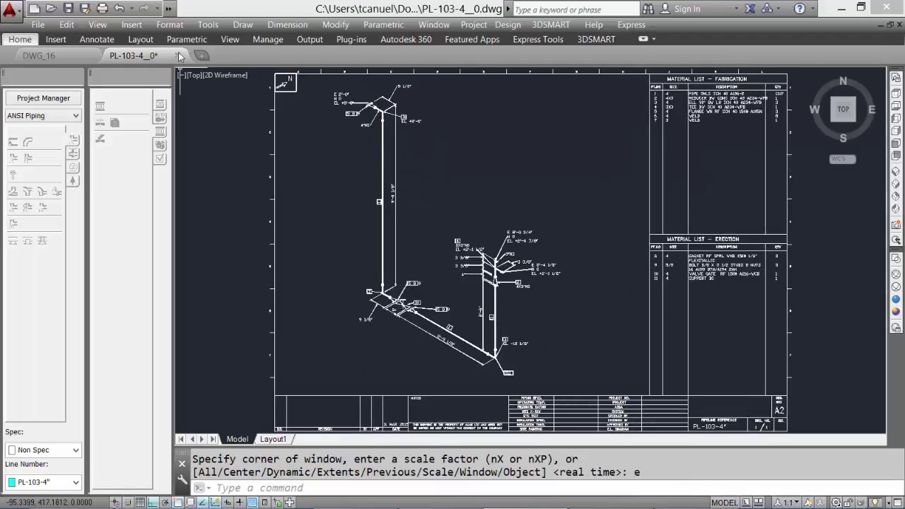
left_click(179, 55)
left_click(512, 300)
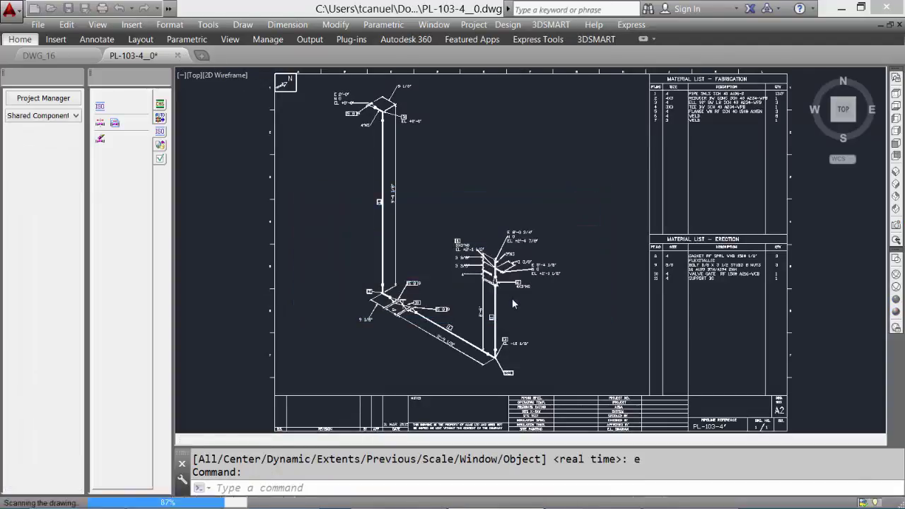
Save DWG_16.dwg and exit 3DSMART 3D Modeler from the application menu.
left_click(68, 8)
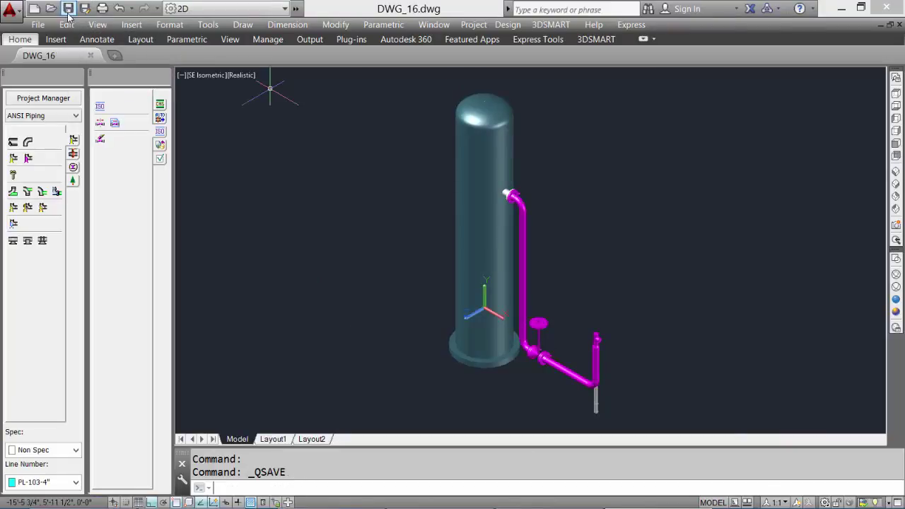
left_click(39, 25)
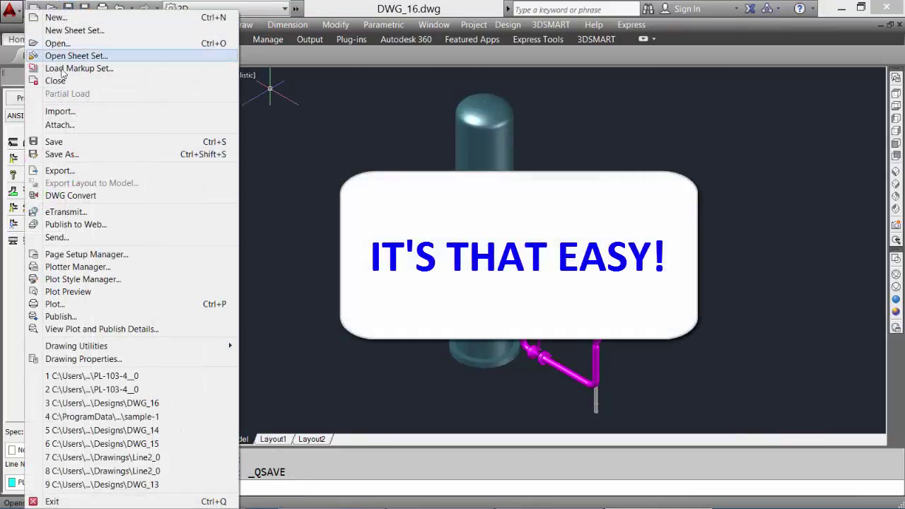
left_click(78, 501)
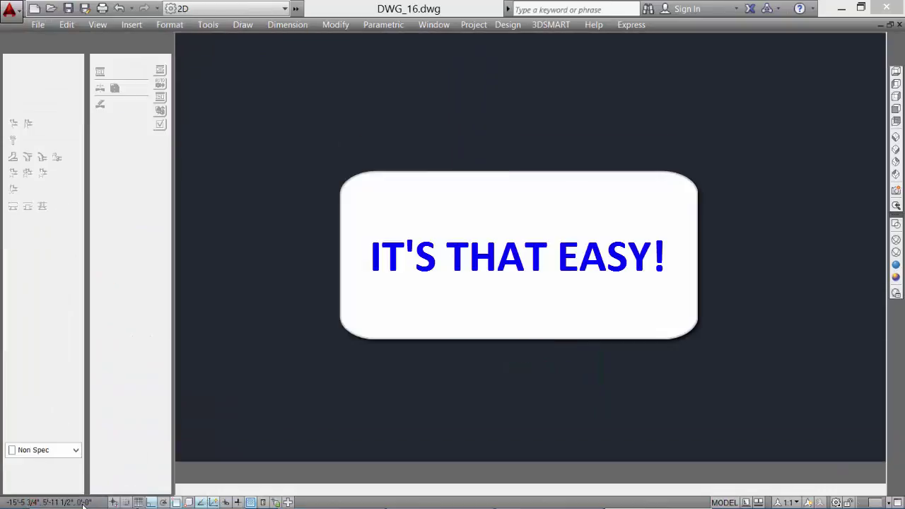